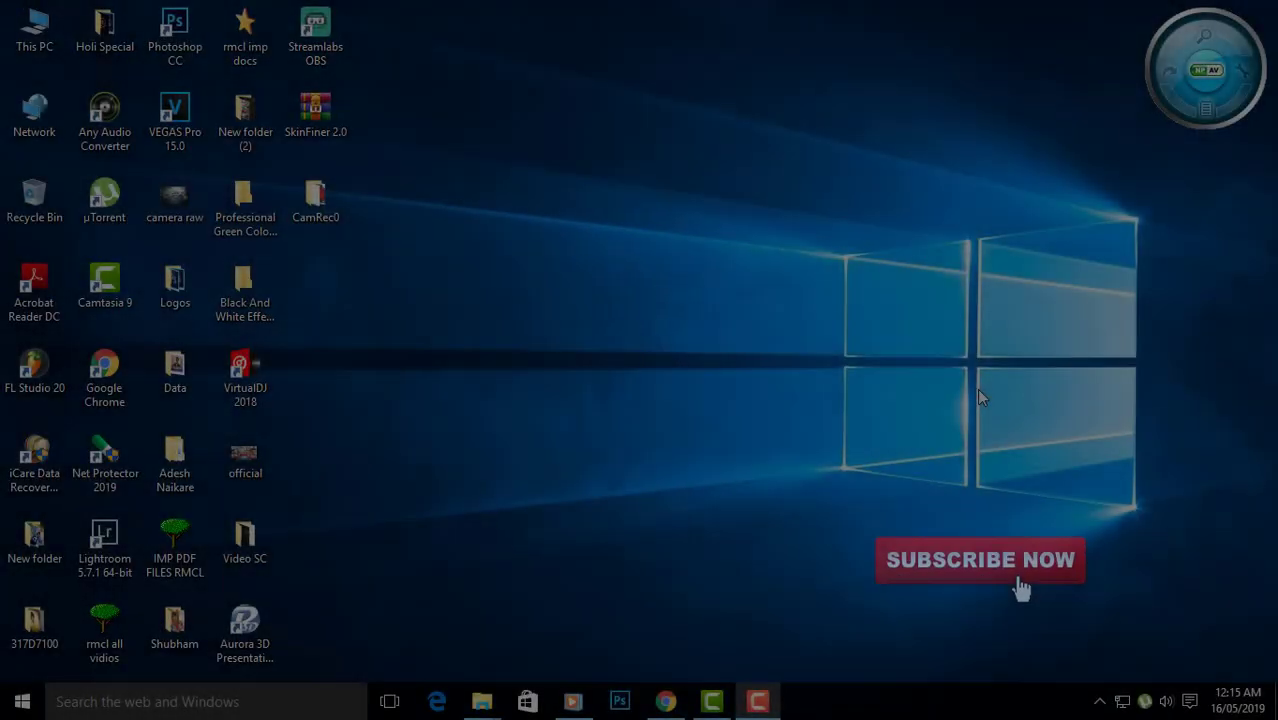
- Refresh the desktop and launch Google Chrome to a new tab
{"action": "right_click", "coordinate": [687, 340]}
{"action": "left_click", "coordinate": [758, 394]}
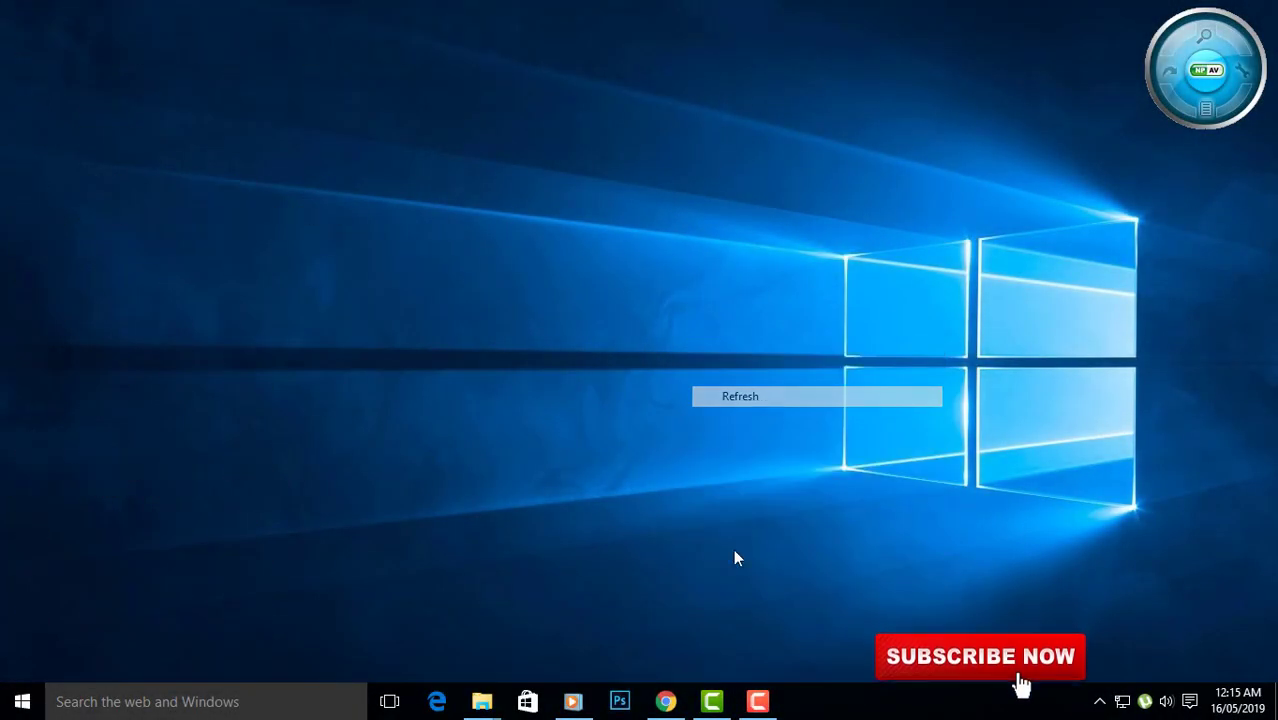
{"action": "left_click", "coordinate": [667, 702]}
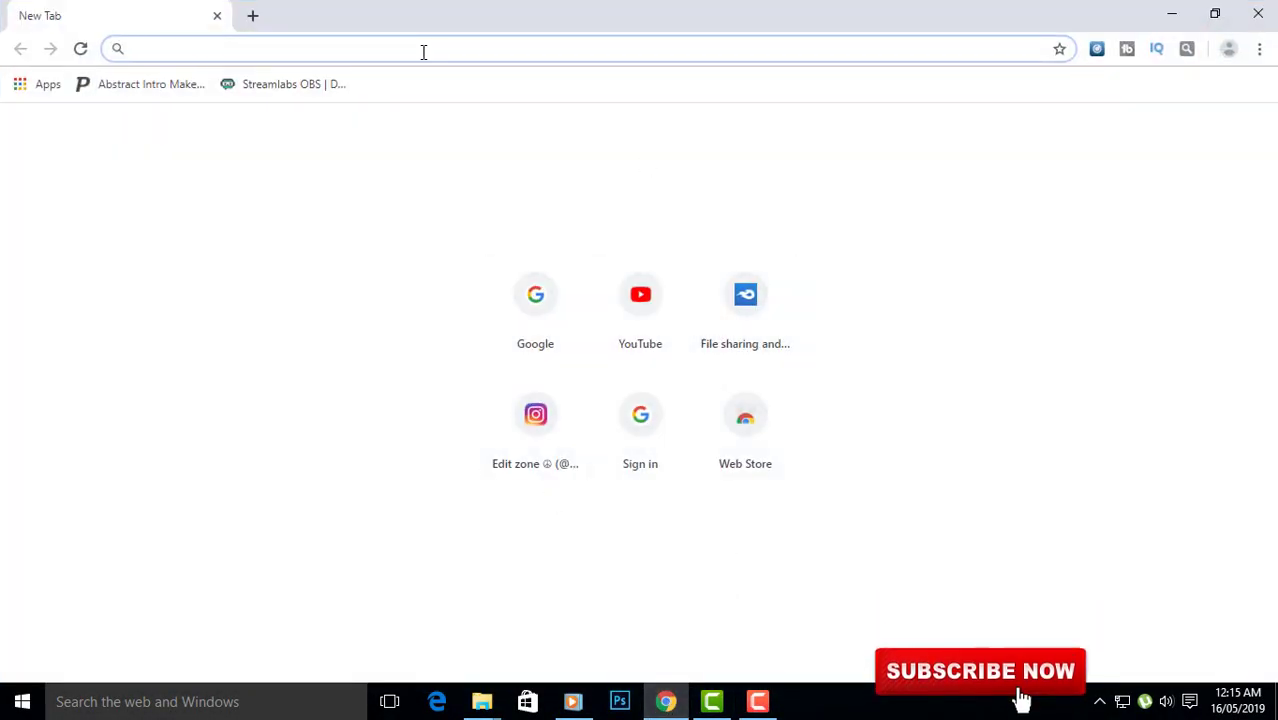
- Load the pasted SkinFiner 2.0 MediaFire link and start downloading SkinFiner 2.0.rar
{"action": "type", "text": "http://www.mediafire.com/file/sv6n3kc16bmqcq5/SkinFiner_2.0.rar/file"}
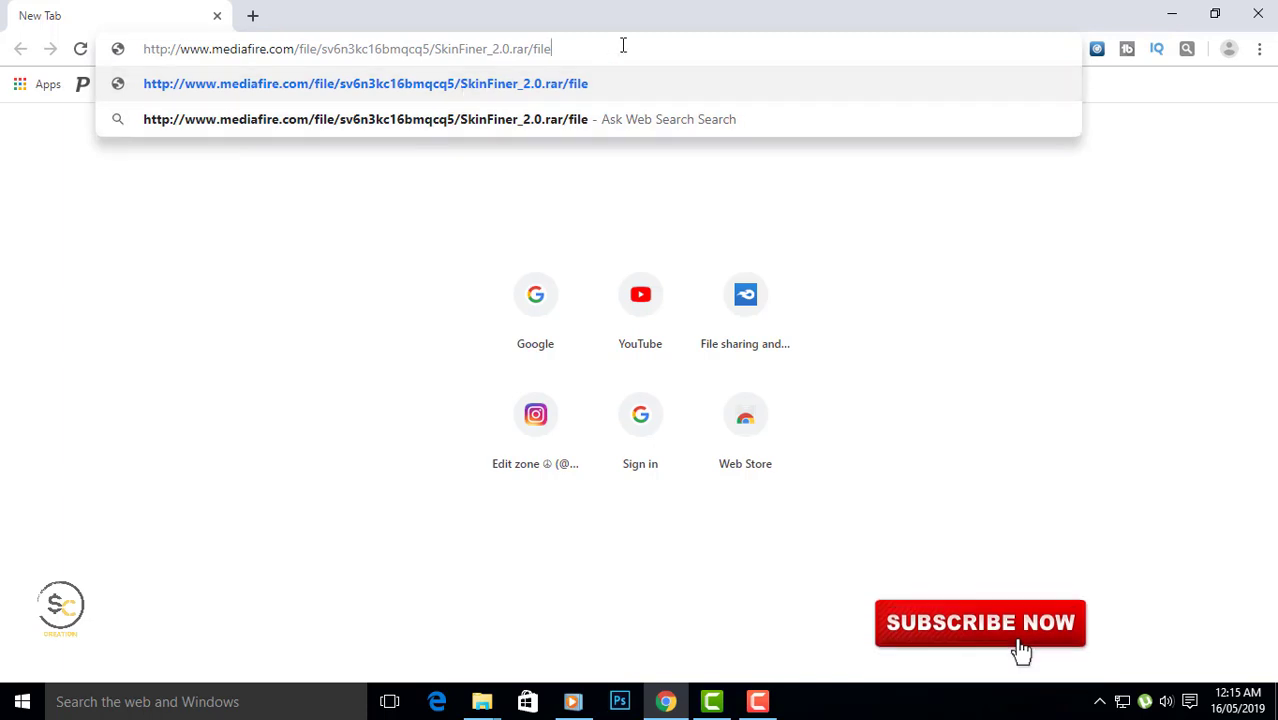
{"action": "key", "text": "Return"}
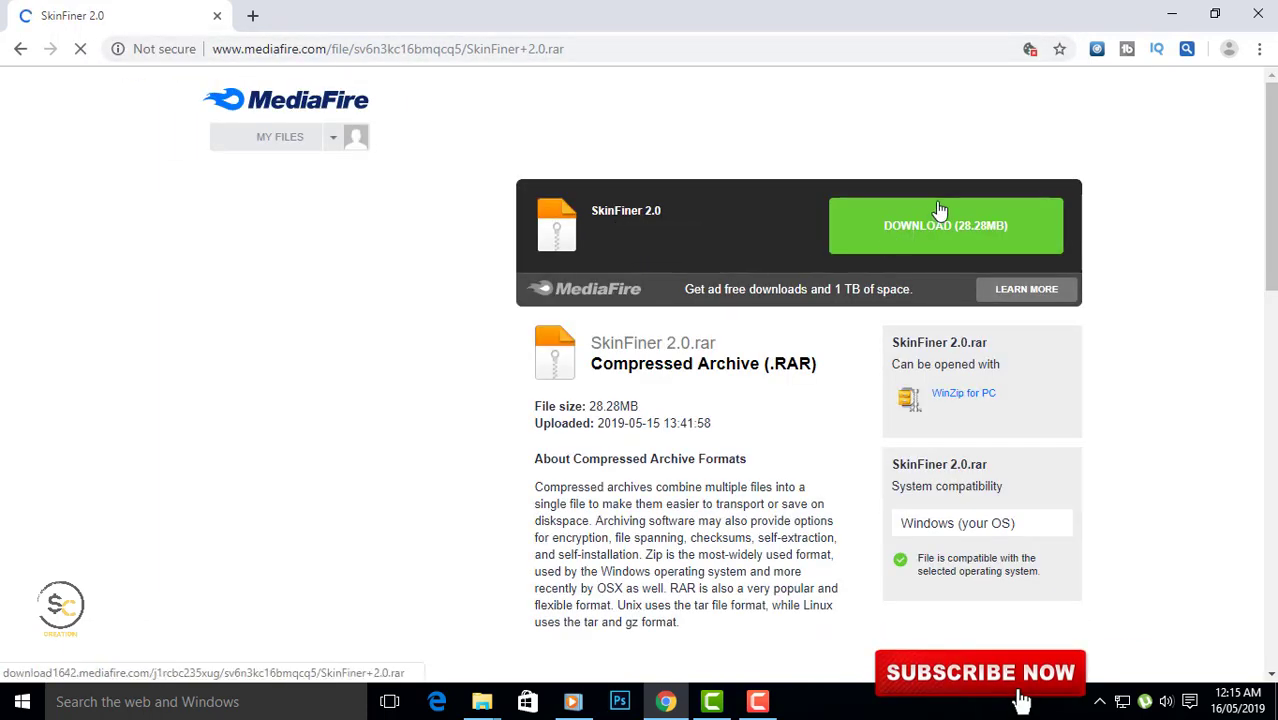
{"action": "left_click", "coordinate": [950, 240]}
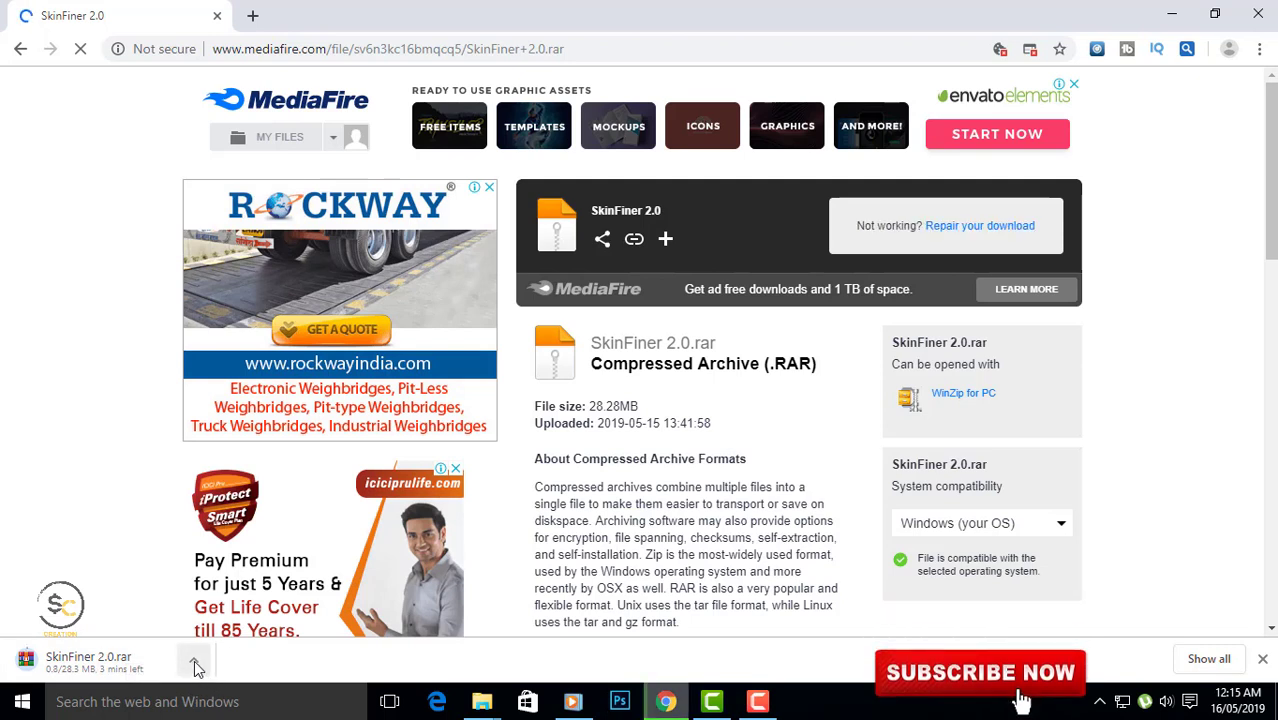
- Cancel the SkinFiner 2.0.rar download and minimise Chrome to the desktop
{"action": "left_click", "coordinate": [197, 668]}
{"action": "left_click", "coordinate": [250, 626]}
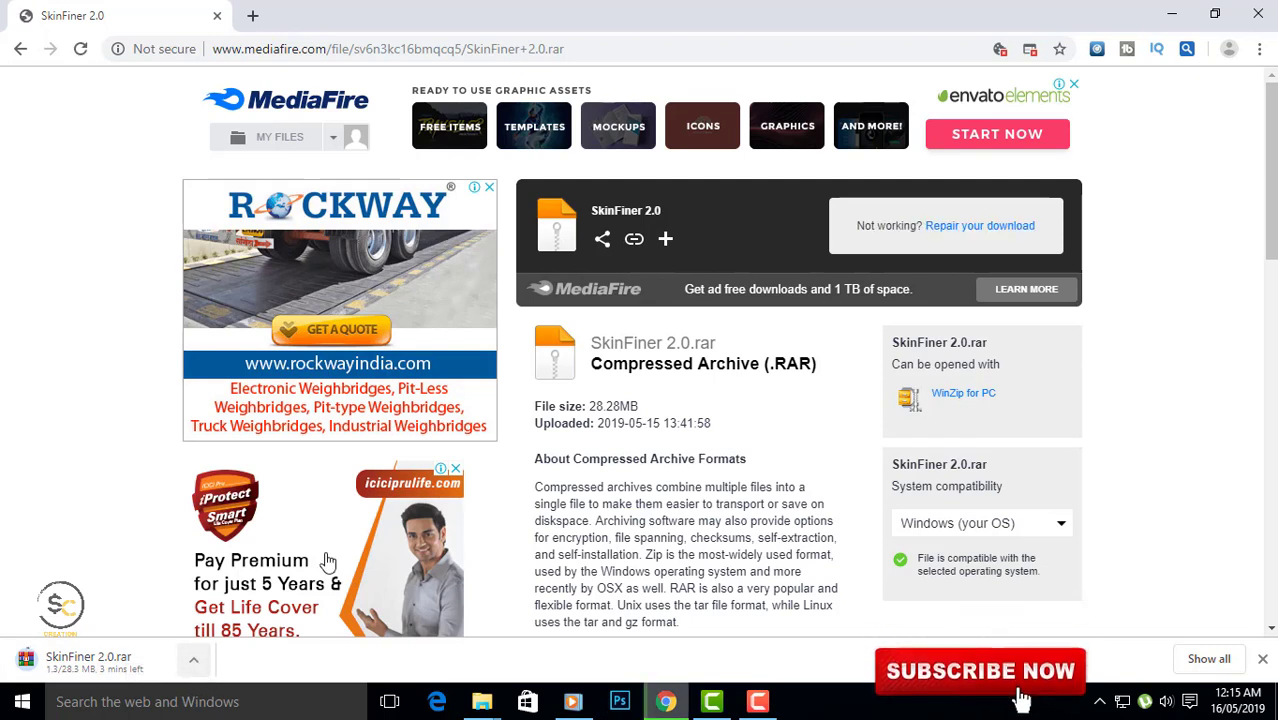
{"action": "left_click", "coordinate": [1172, 14]}
{"action": "right_click", "coordinate": [415, 211]}
- Drag the SkinFiner 2.0 folder out of SkinFiner 2.0.rar onto the desktop, then close WinRAR
{"action": "left_click", "coordinate": [476, 265]}
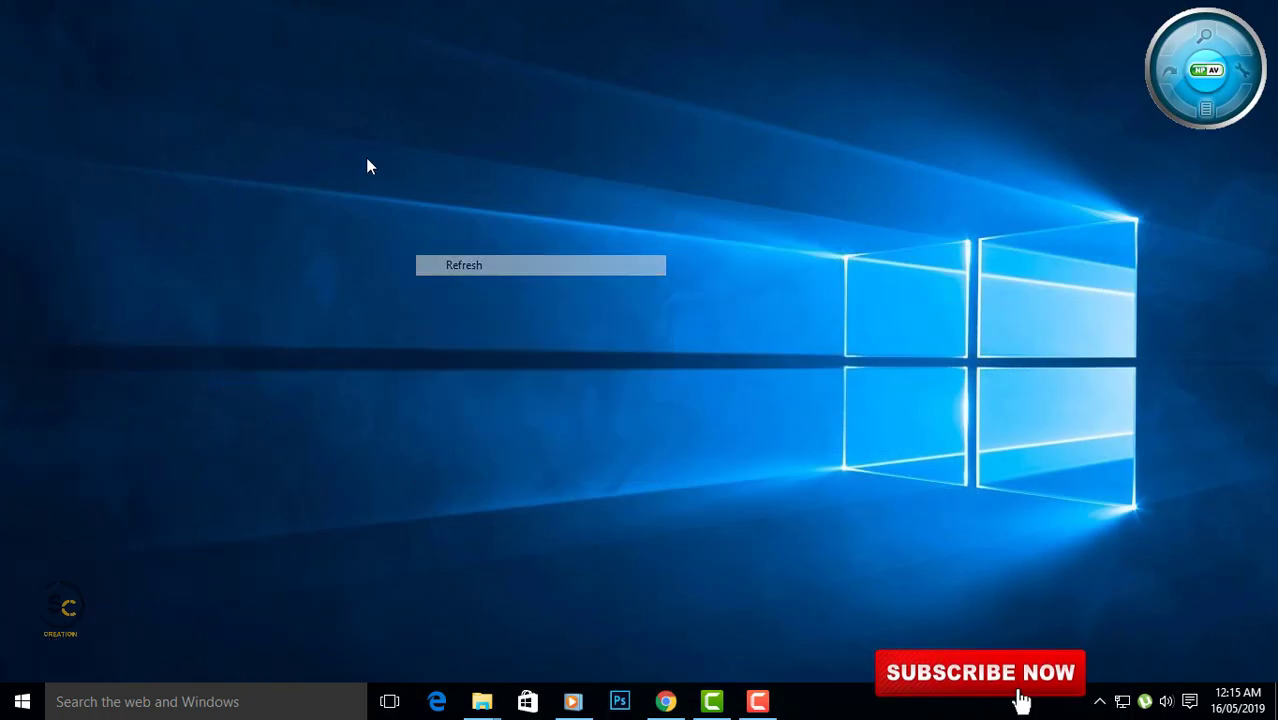
{"action": "double_click", "coordinate": [346, 118]}
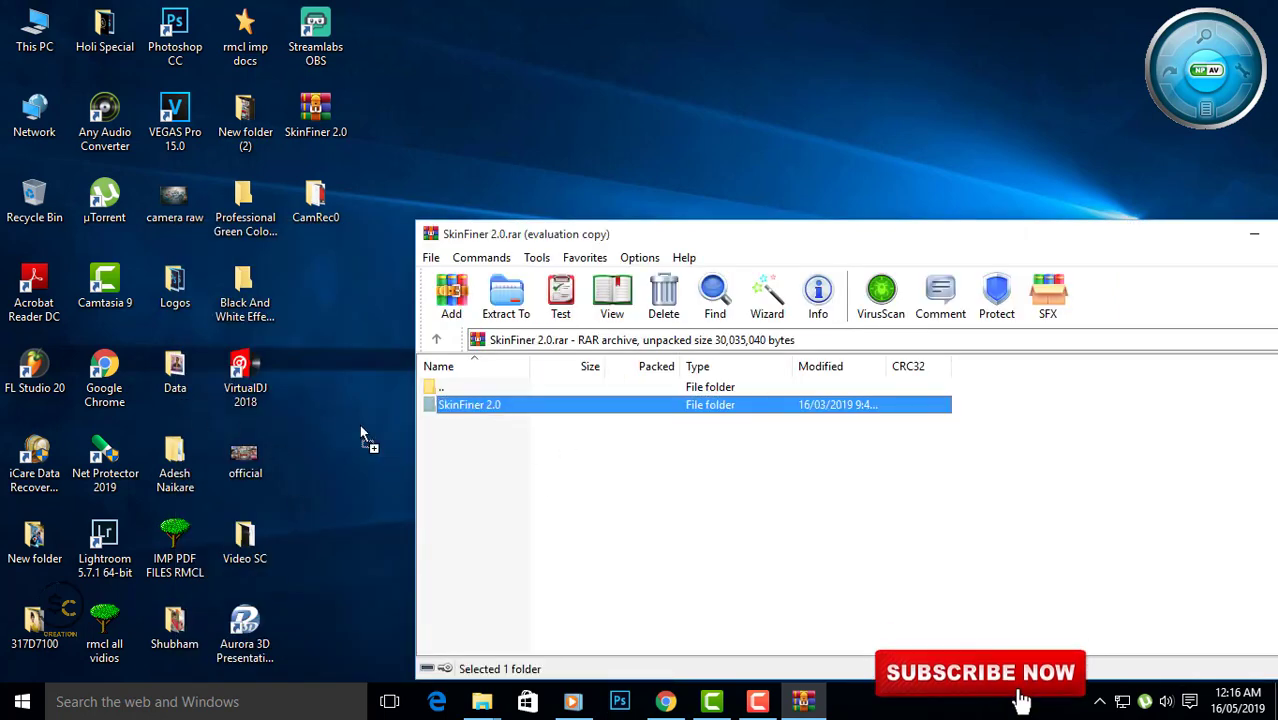
{"action": "left_click_drag", "start_coordinate": [362, 432], "coordinate": [381, 406]}
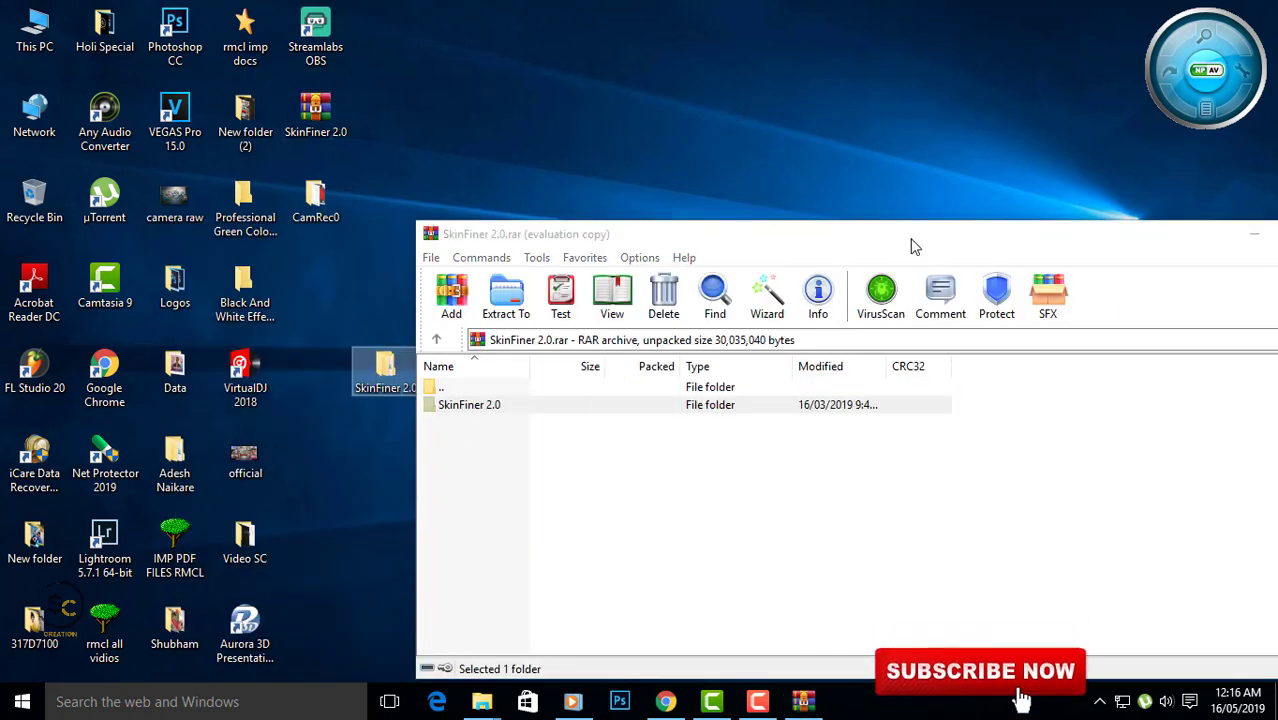
{"action": "left_click_drag", "start_coordinate": [910, 247], "coordinate": [590, 300]}
{"action": "left_click", "coordinate": [1016, 288]}
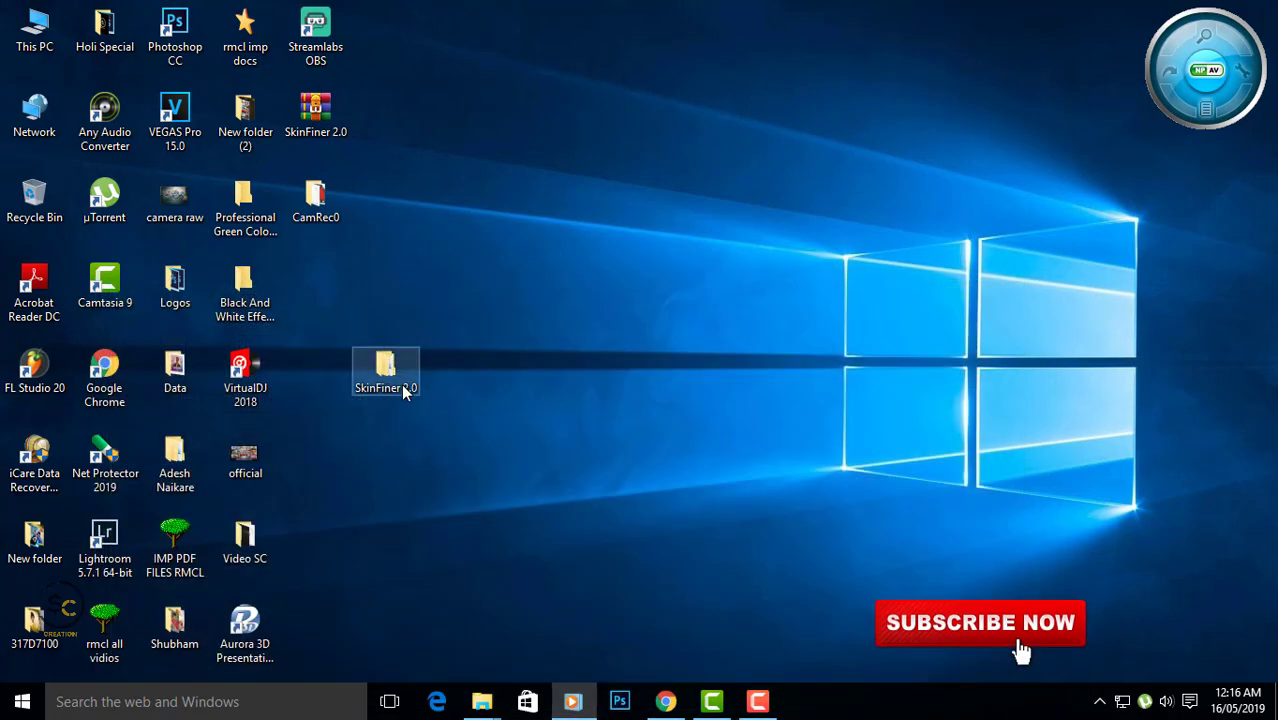
- Open SkinFiner 2.0\x64, show its items as Tiles, and run skinfiner-Setup
{"action": "double_click", "coordinate": [404, 393]}
{"action": "right_click", "coordinate": [576, 291]}
{"action": "left_click", "coordinate": [797, 370]}
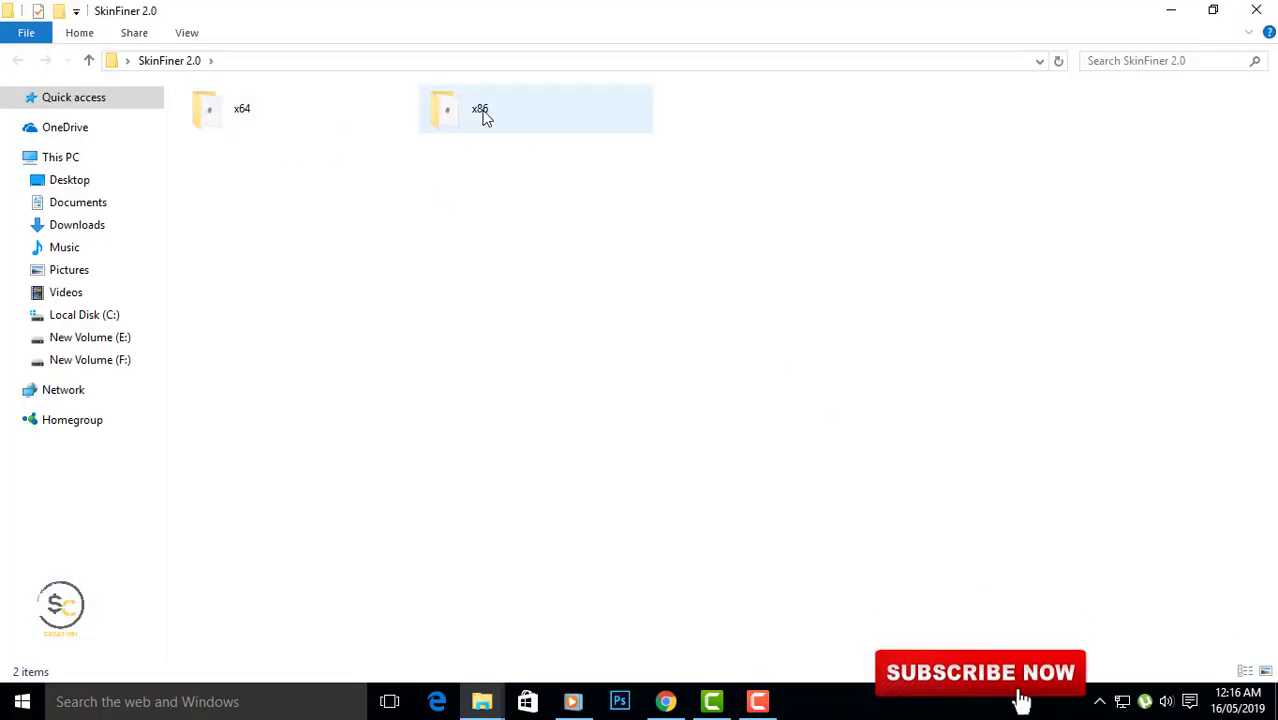
{"action": "double_click", "coordinate": [282, 120]}
{"action": "right_click", "coordinate": [418, 200]}
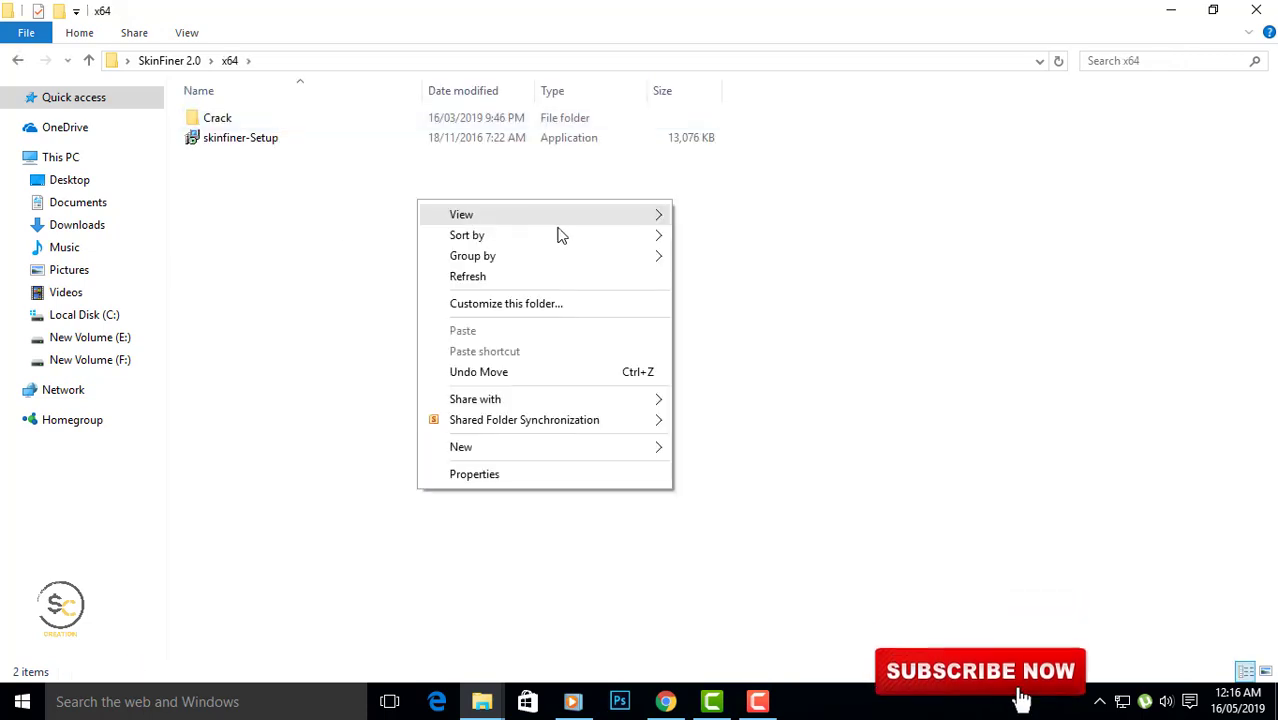
{"action": "mouse_move", "coordinate": [461, 214]}
{"action": "left_click", "coordinate": [700, 339]}
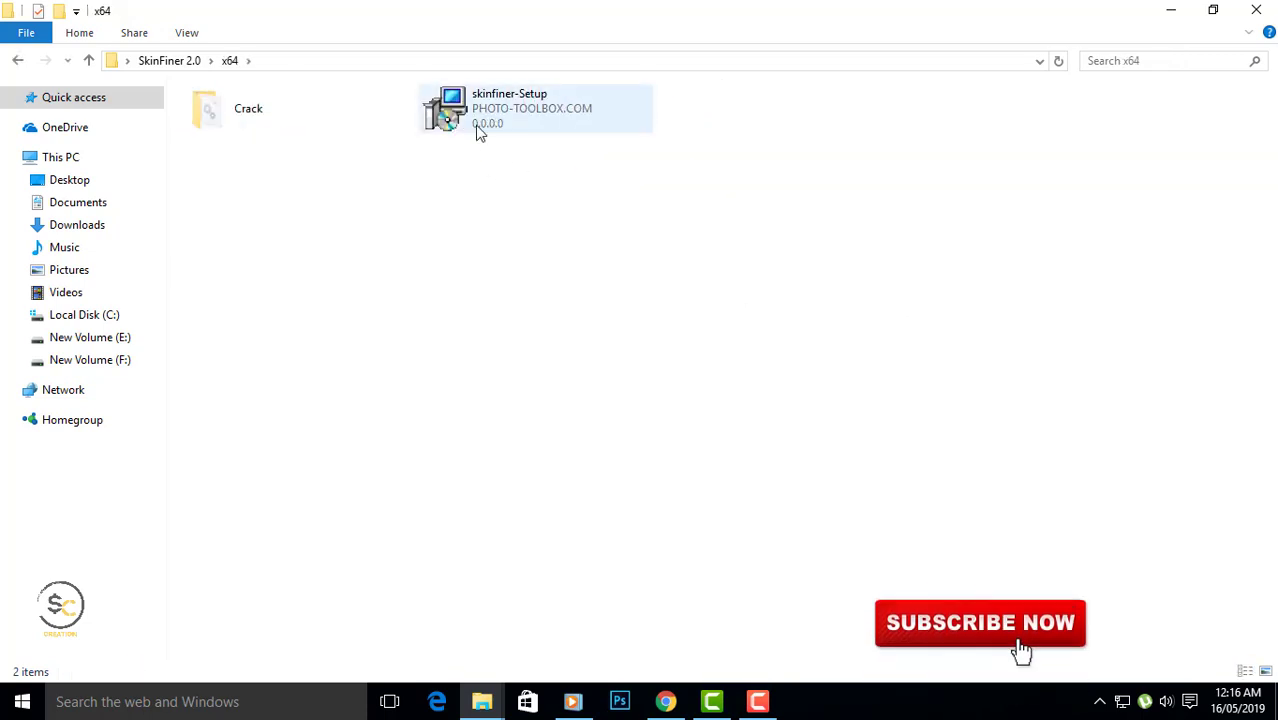
{"action": "double_click", "coordinate": [479, 128]}
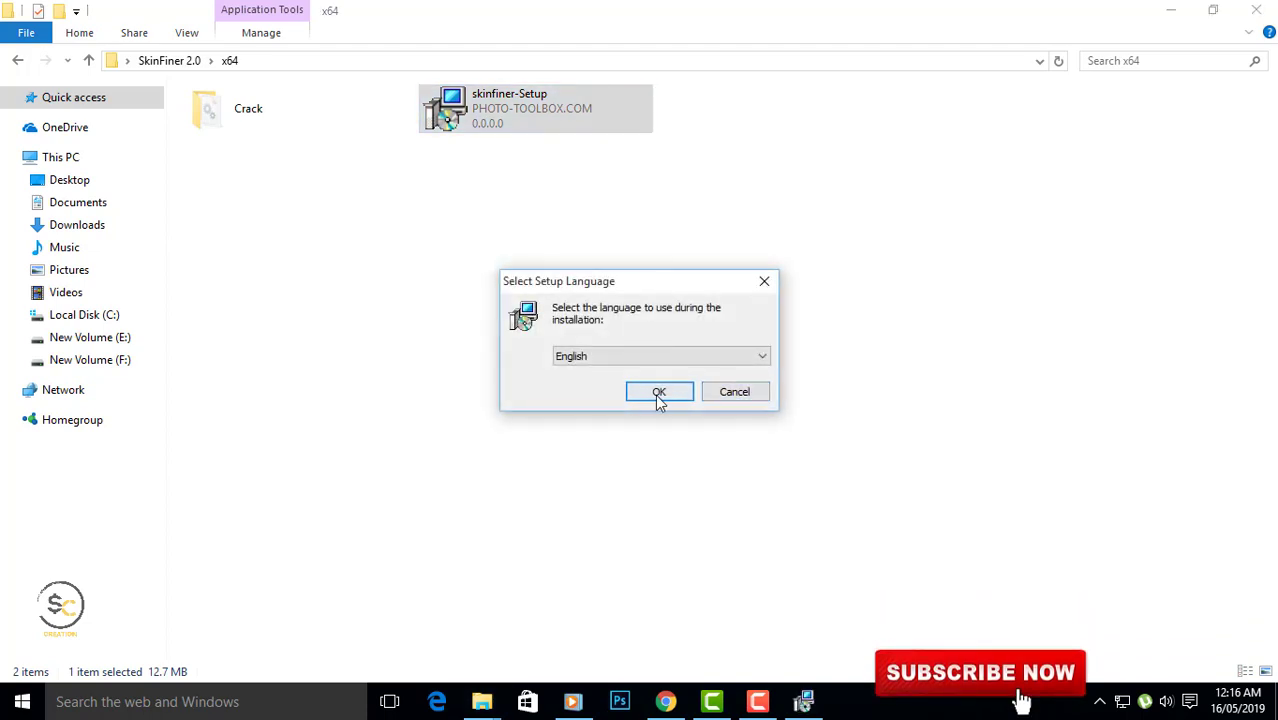
- Install SkinFiner in English, accepting the license and default C:\Program Files\SkinFiner location
{"action": "left_click", "coordinate": [657, 393]}
{"action": "left_click", "coordinate": [770, 504]}
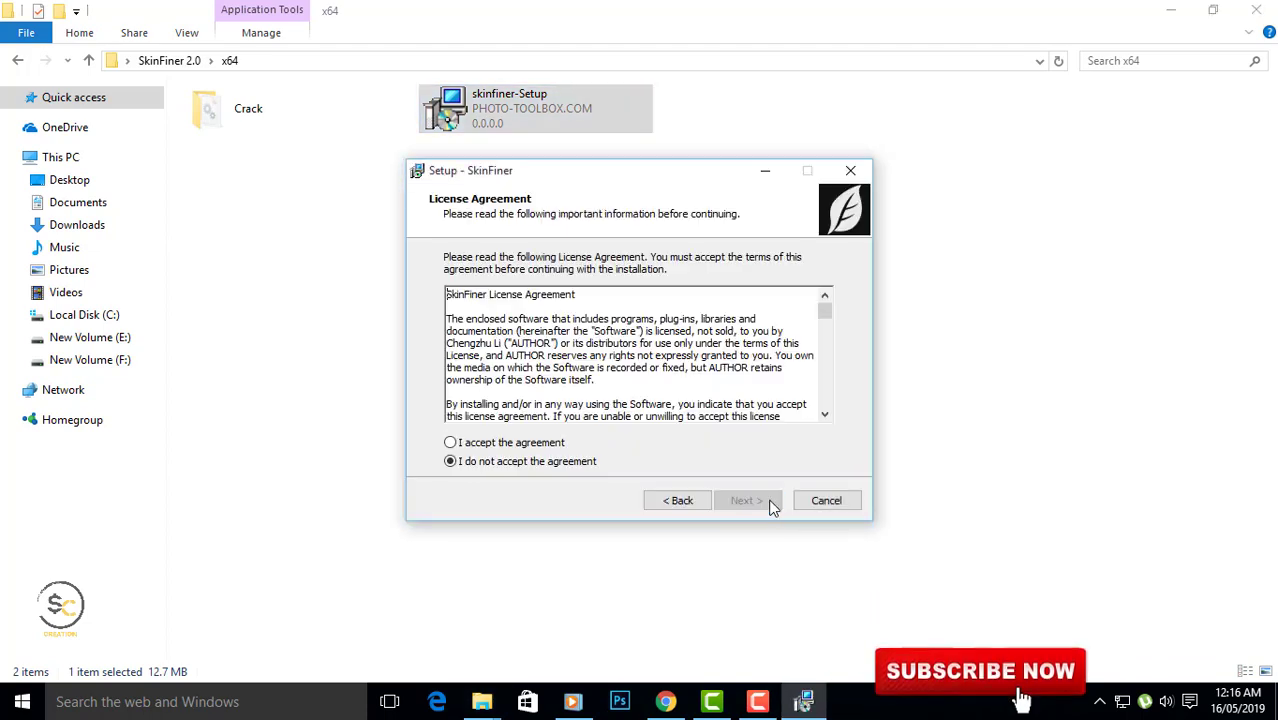
{"action": "left_click", "coordinate": [451, 442]}
{"action": "left_click", "coordinate": [746, 500]}
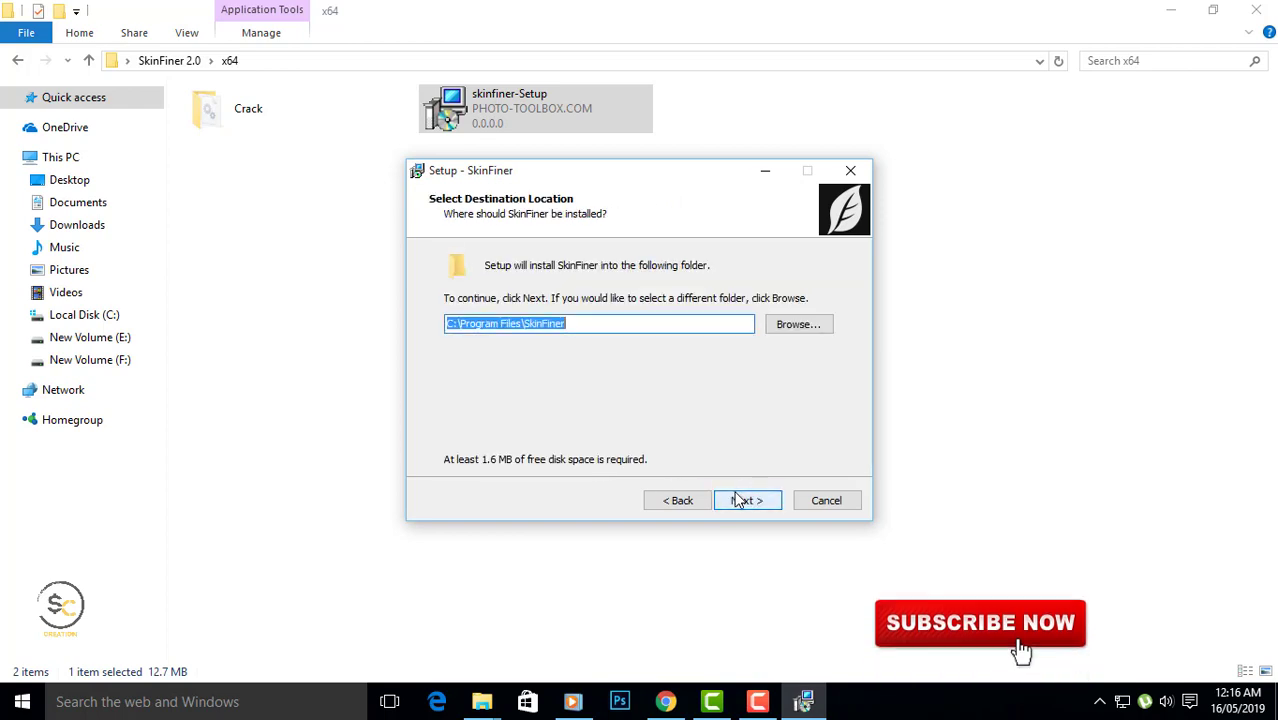
{"action": "left_click", "coordinate": [747, 502]}
{"action": "left_click", "coordinate": [747, 500]}
{"action": "left_click", "coordinate": [747, 500]}
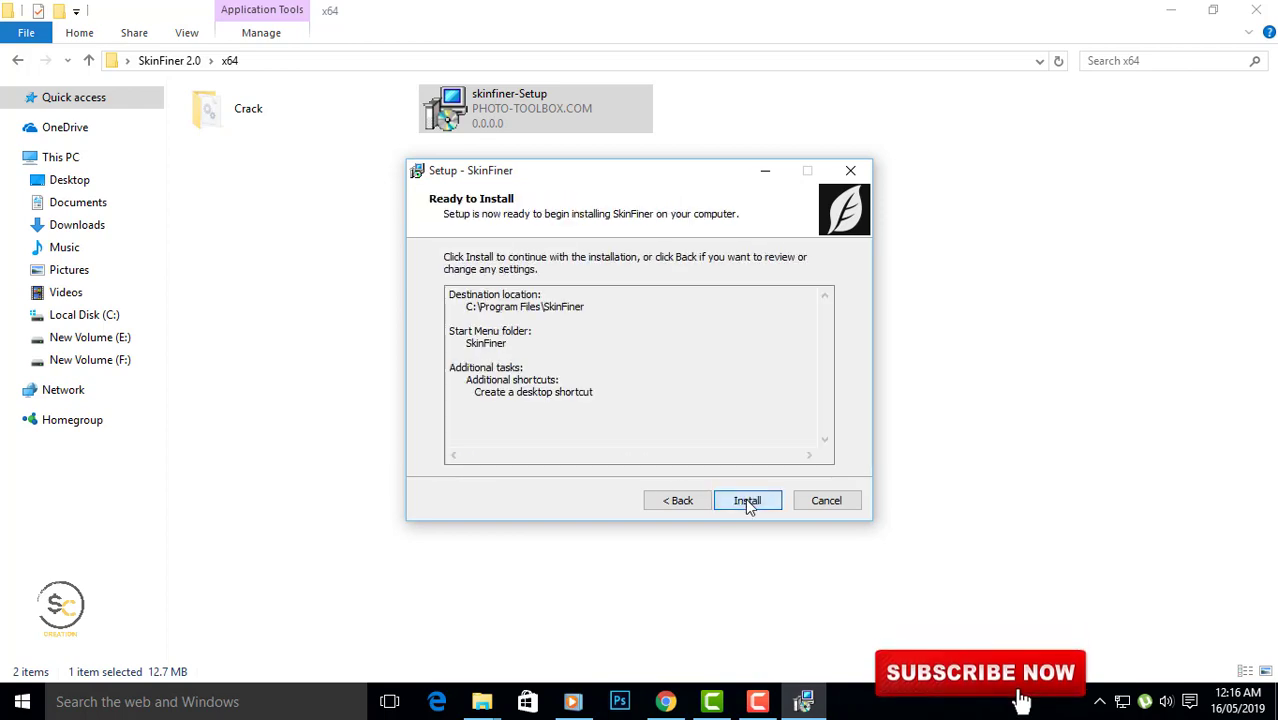
{"action": "left_click", "coordinate": [747, 500]}
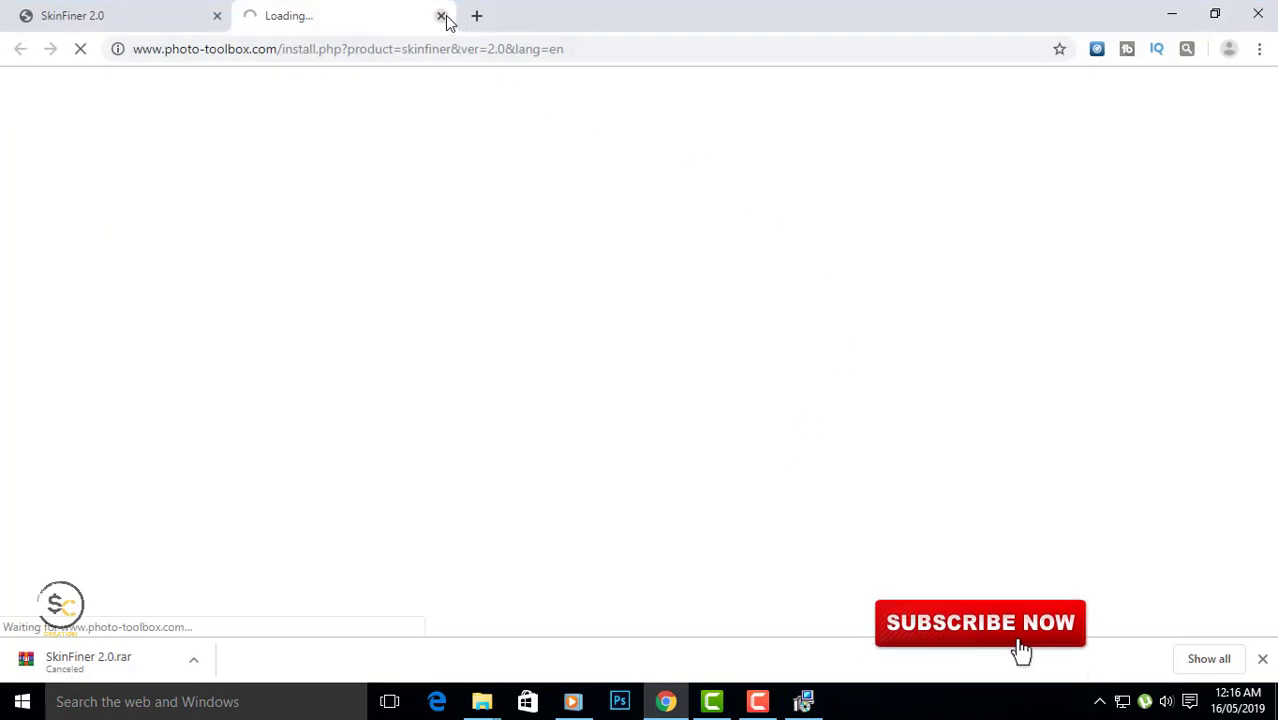
- Finish setup, dismiss the activation prompt, and close SkinFiner and its browser page
{"action": "left_click", "coordinate": [441, 15]}
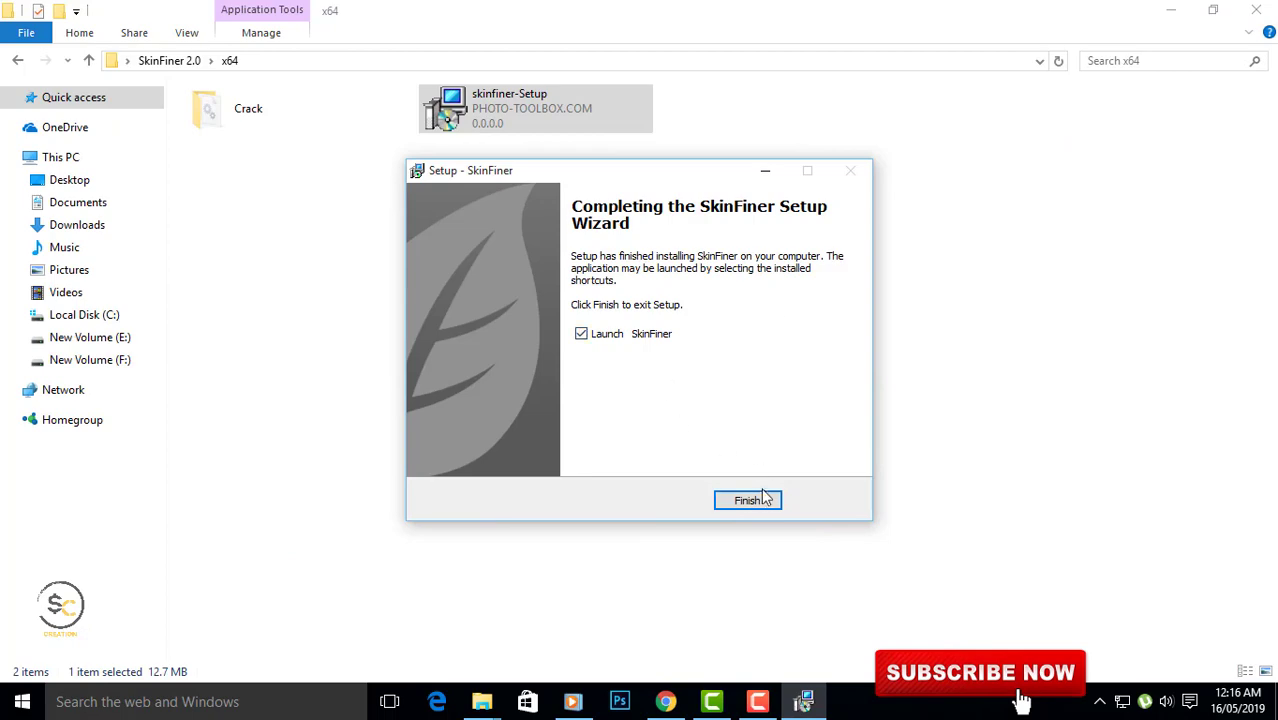
{"action": "left_click", "coordinate": [765, 503]}
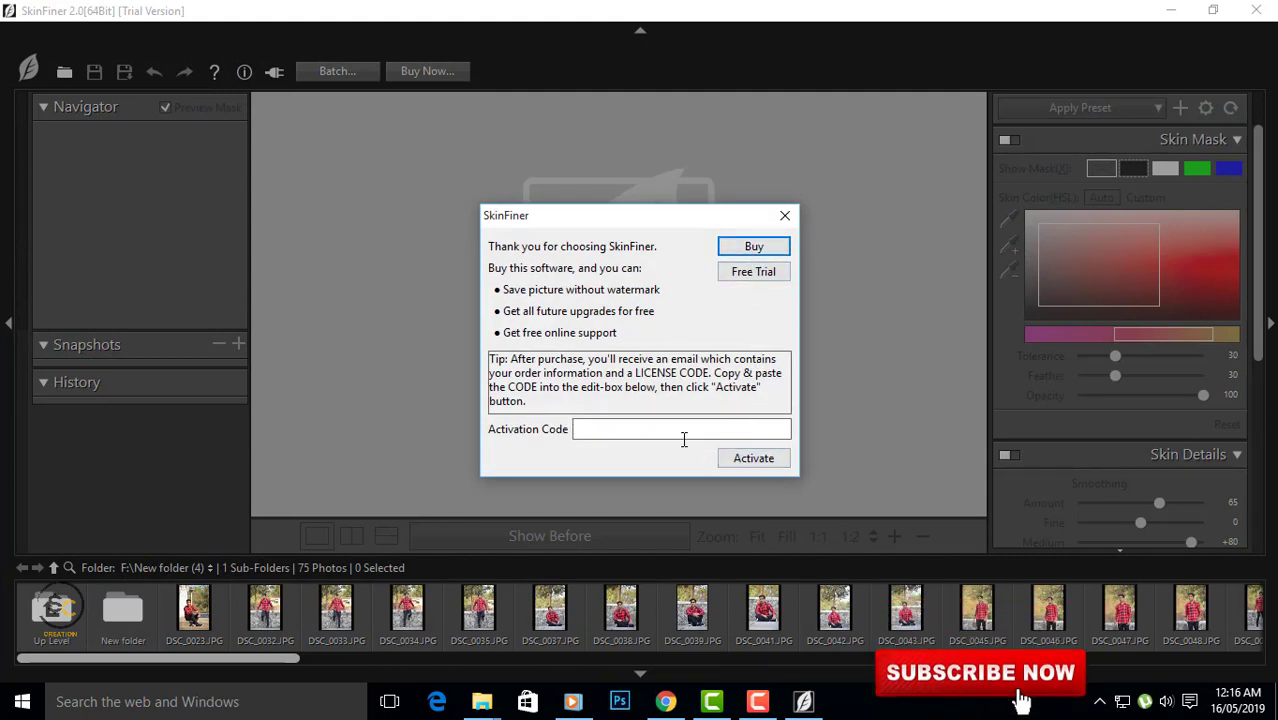
{"action": "left_click", "coordinate": [790, 215]}
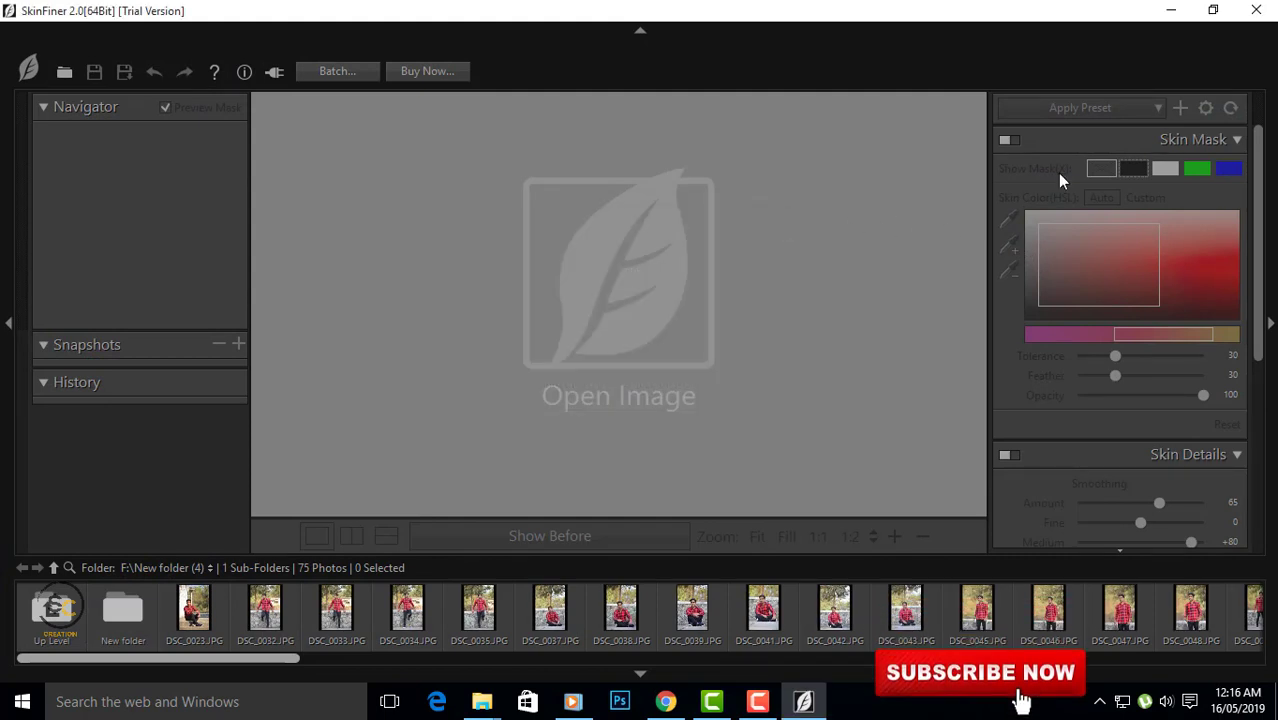
{"action": "left_click", "coordinate": [1263, 10]}
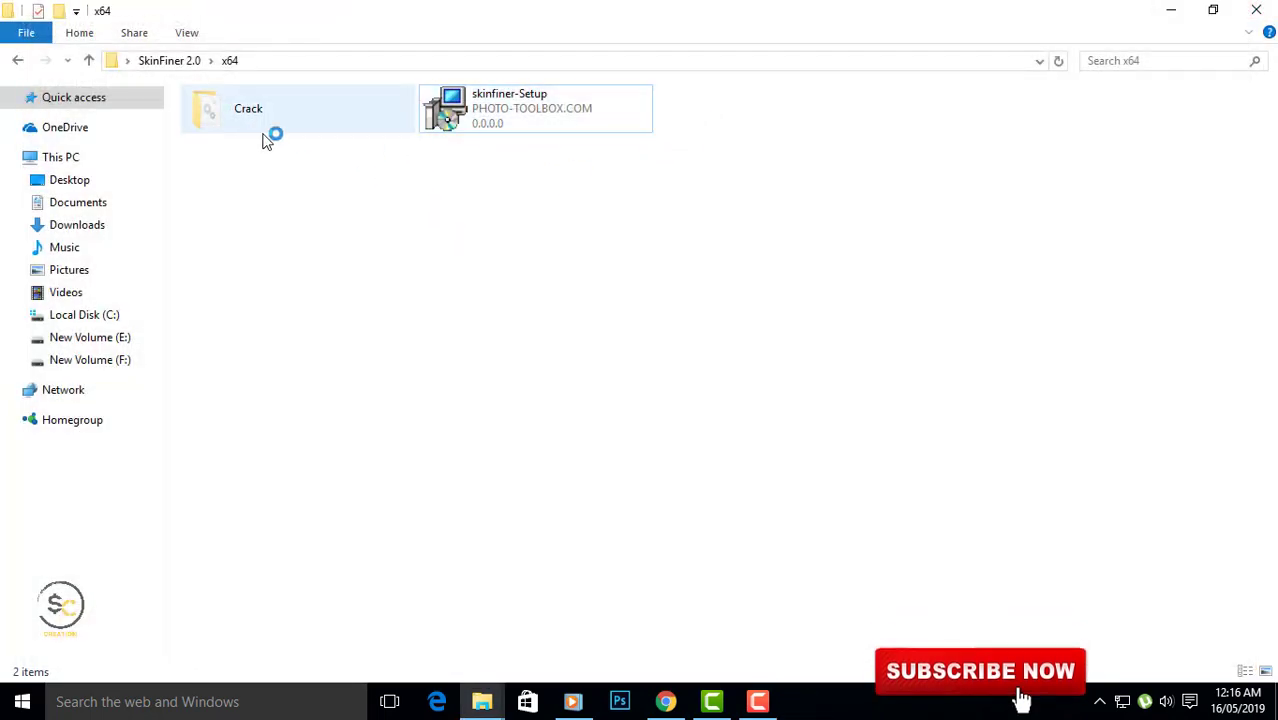
- Copy PECtrl.dll from the Crack folder and switch to Local Disk (C:)
{"action": "double_click", "coordinate": [293, 120]}
{"action": "left_click", "coordinate": [305, 126]}
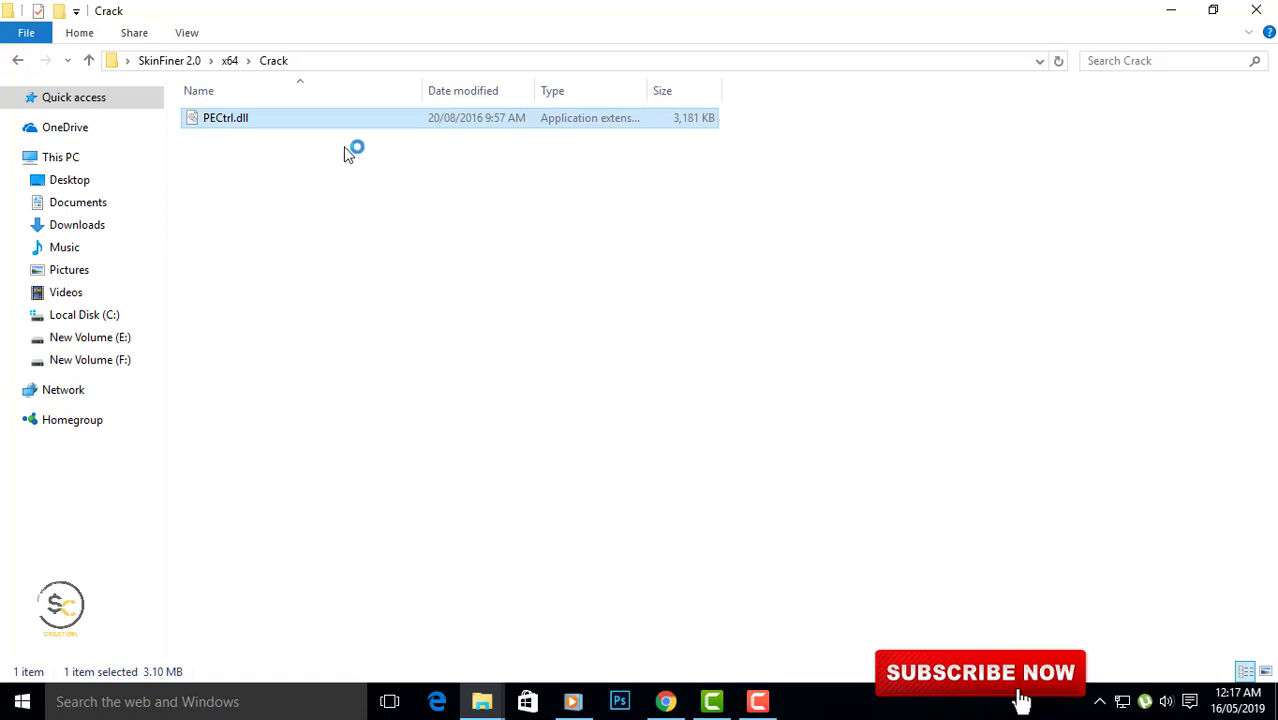
{"action": "right_click", "coordinate": [320, 126]}
{"action": "left_click", "coordinate": [362, 361]}
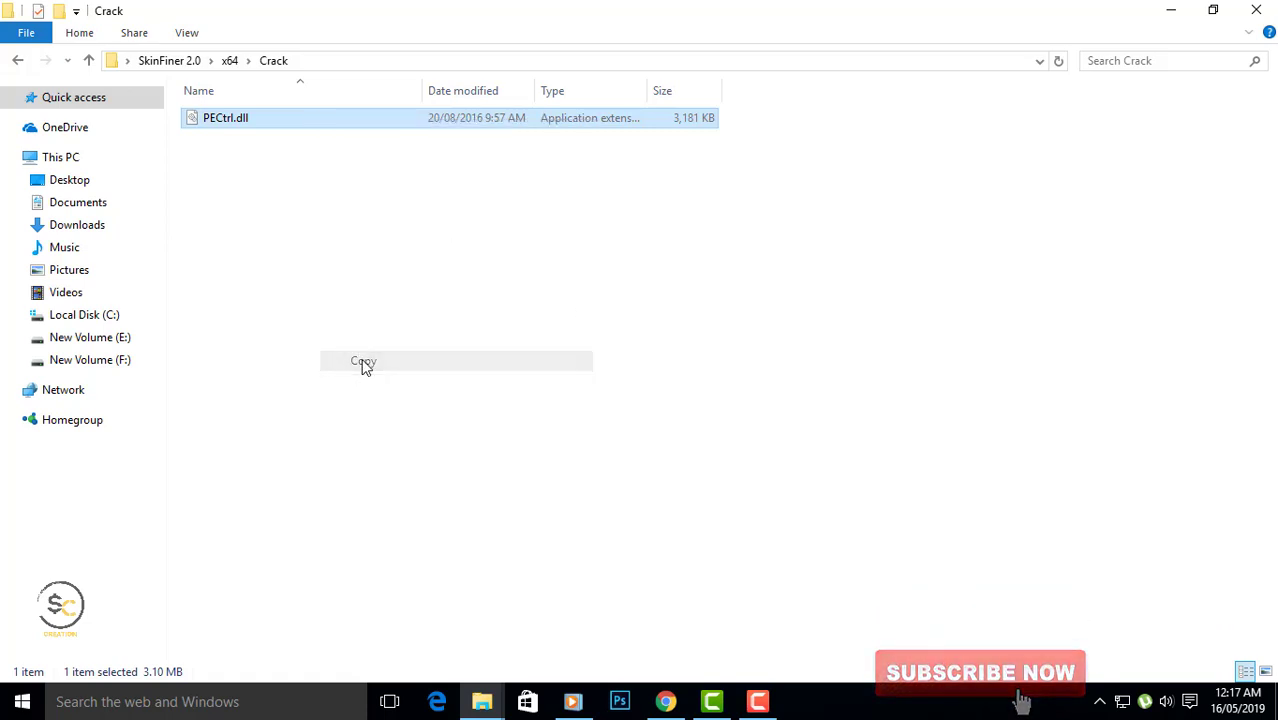
{"action": "left_click", "coordinate": [130, 316]}
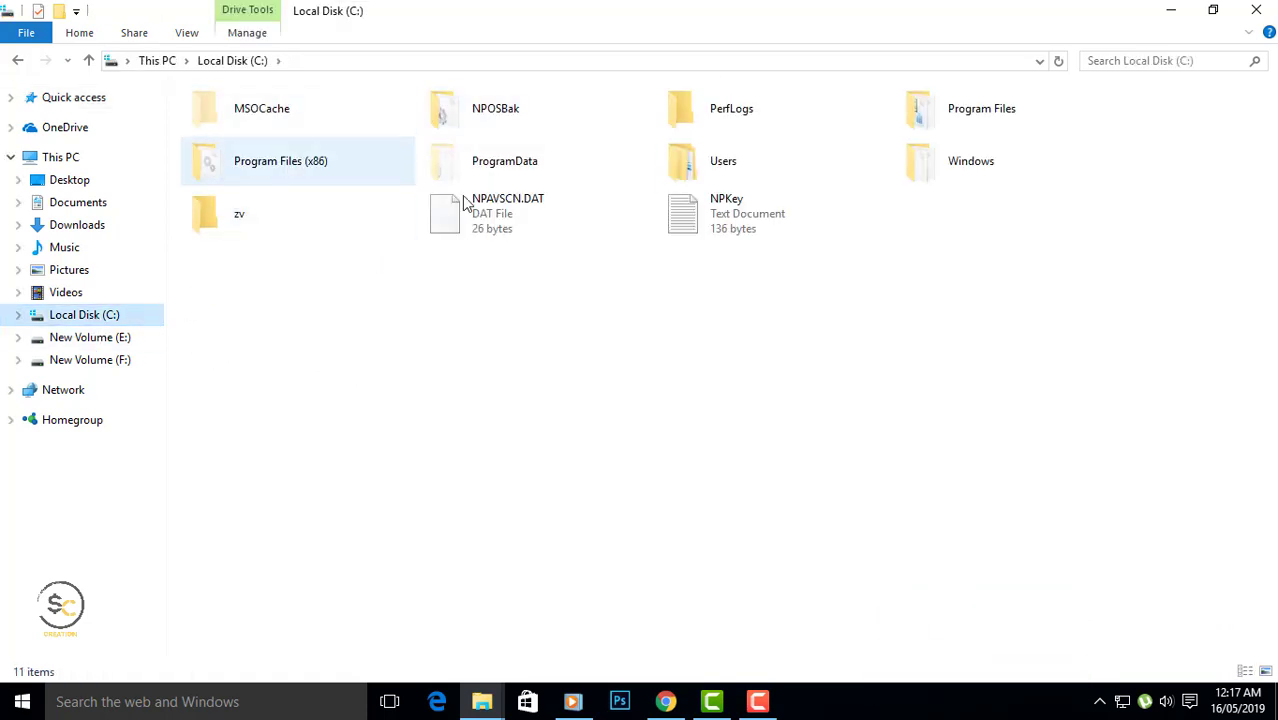
- Open C:\Program Files\SkinFiner after first checking Program Files (x86) for it
{"action": "double_click", "coordinate": [335, 170]}
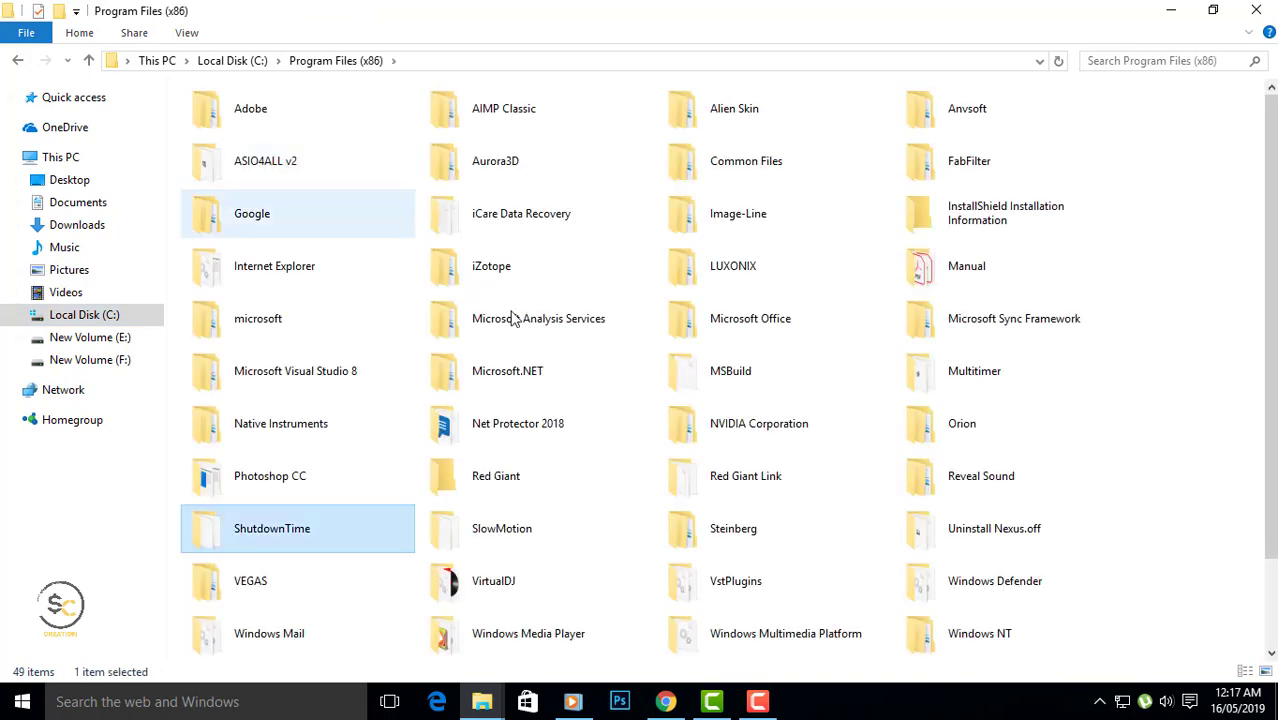
{"action": "key", "text": "s"}
{"action": "key", "text": "s"}
{"action": "key", "text": "s"}
{"action": "key", "text": "s"}
{"action": "key", "text": "s"}
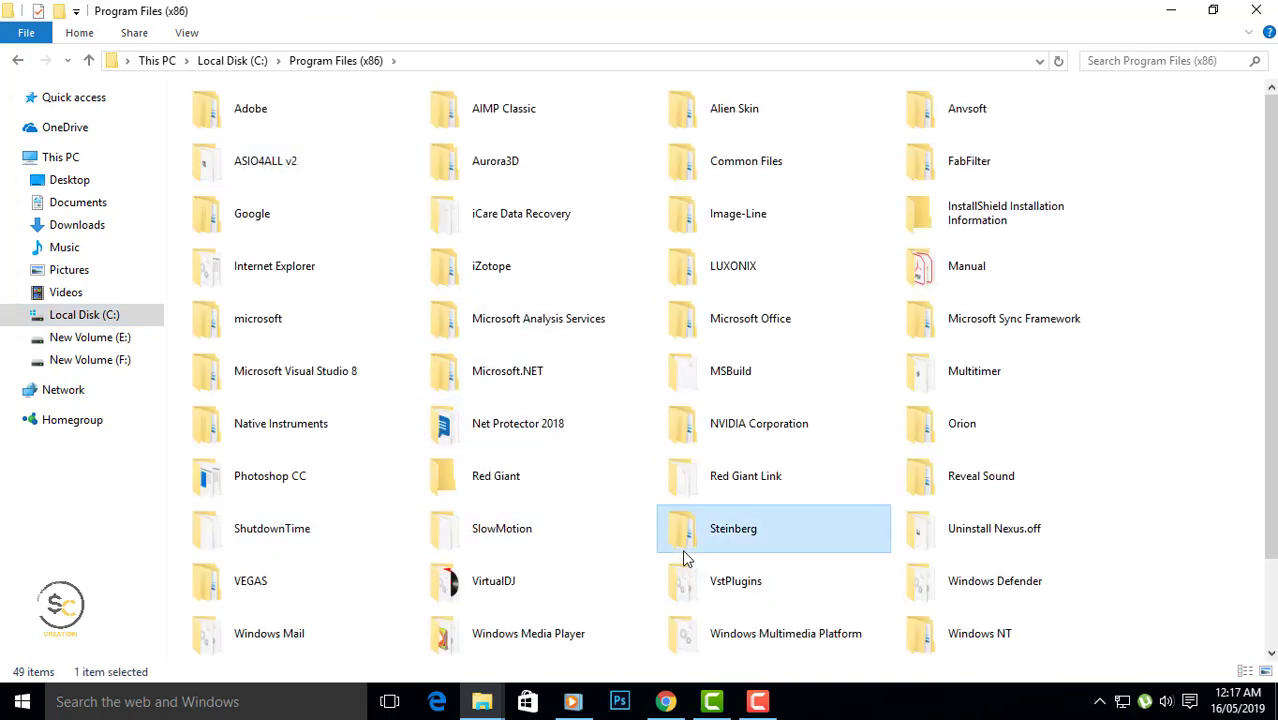
{"action": "key", "text": "BackSpace"}
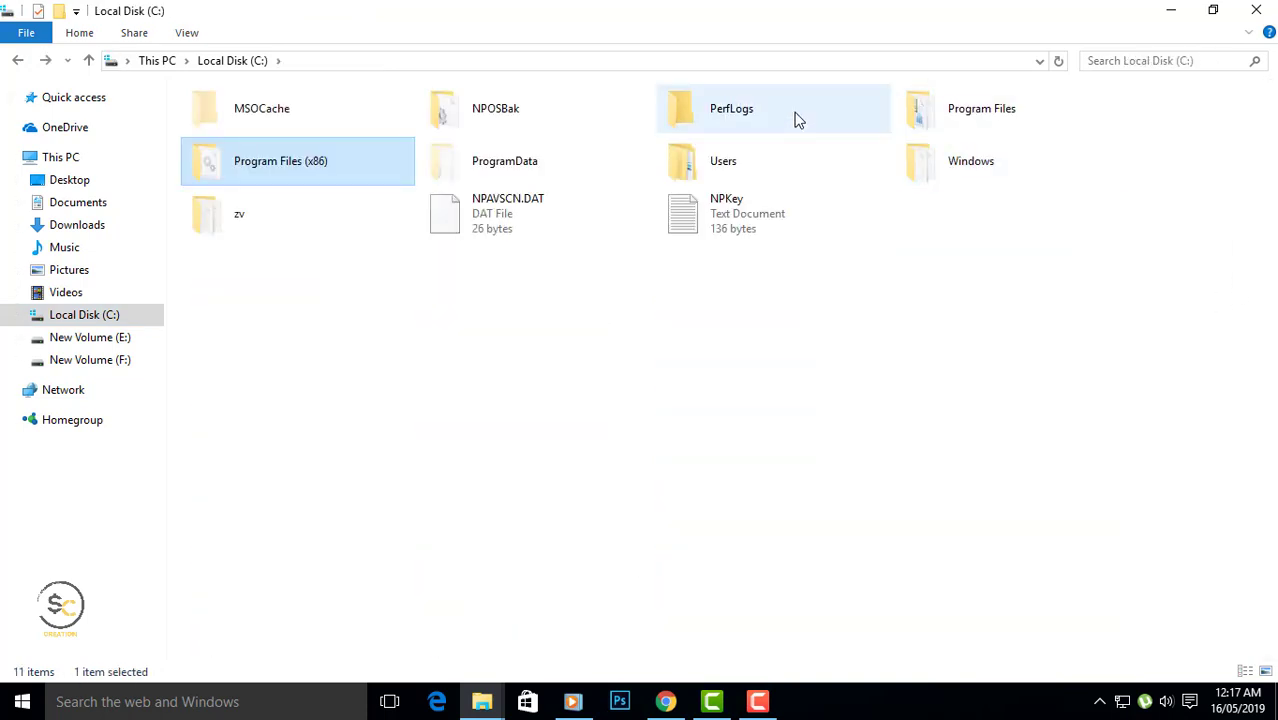
{"action": "left_click", "coordinate": [607, 167]}
{"action": "double_click", "coordinate": [990, 130]}
{"action": "key", "text": "s"}
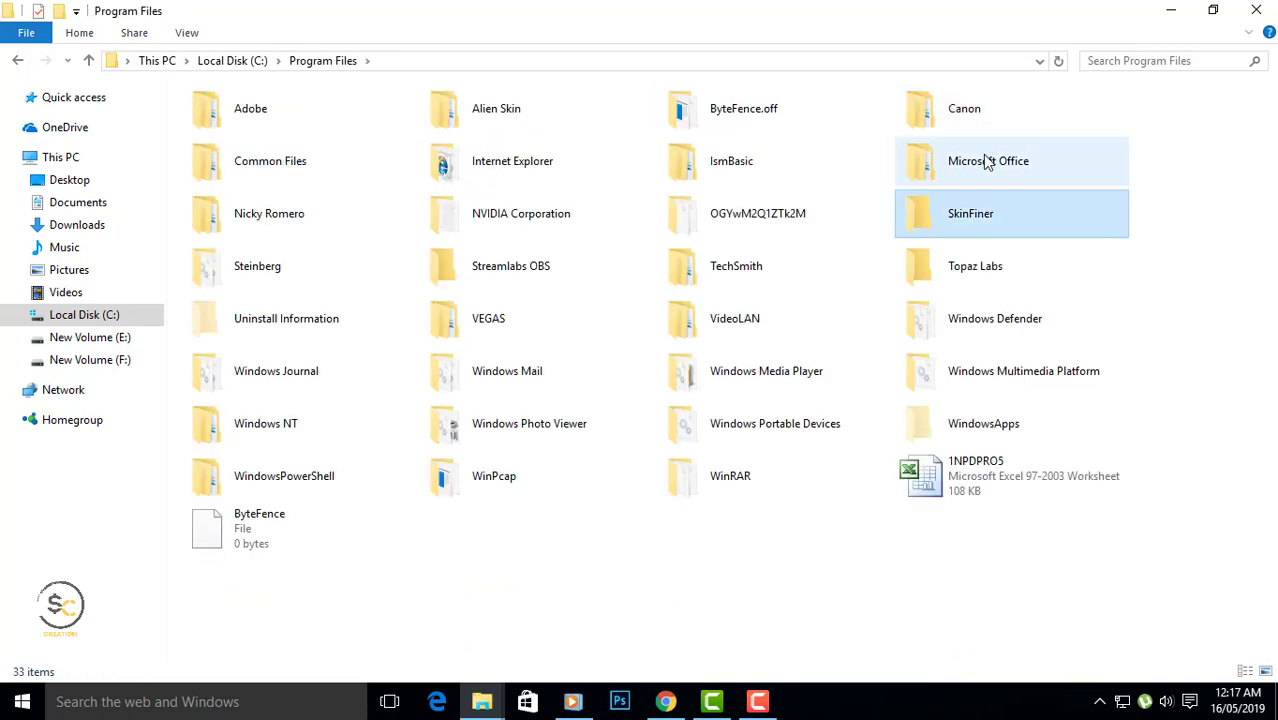
{"action": "key", "text": "s"}
{"action": "key", "text": "s"}
{"action": "key", "text": "s"}
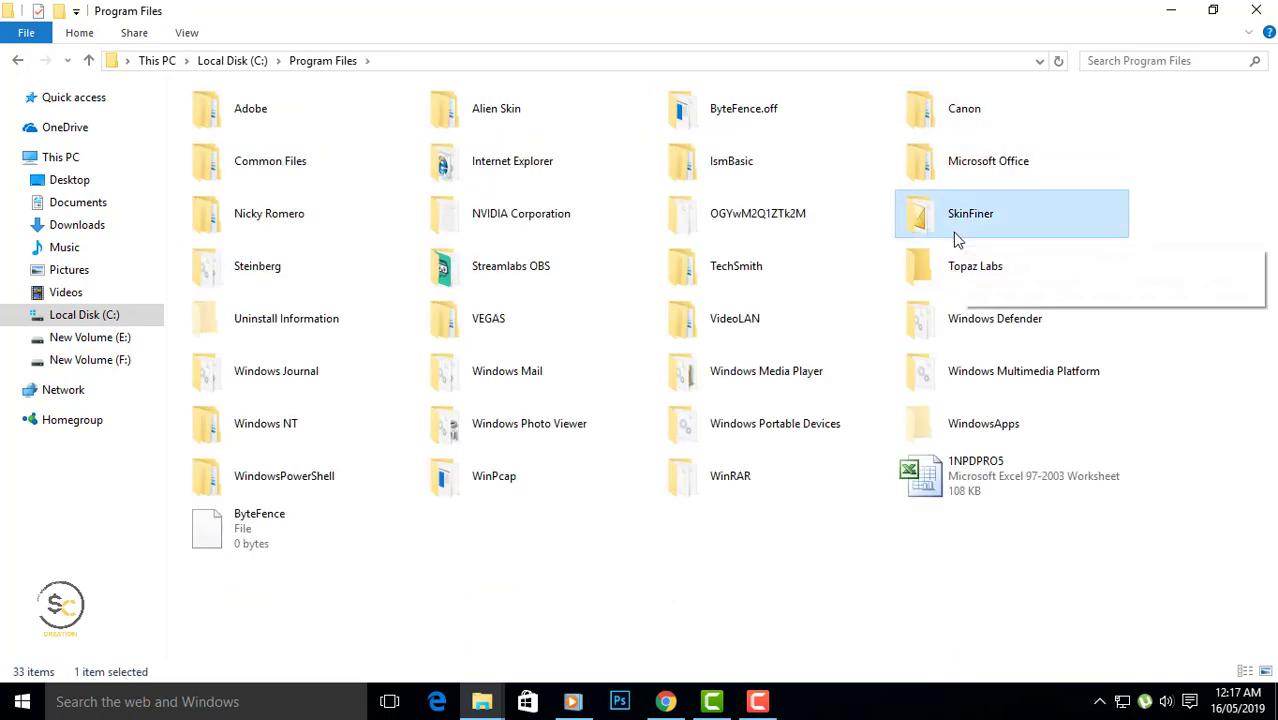
{"action": "double_click", "coordinate": [1033, 232]}
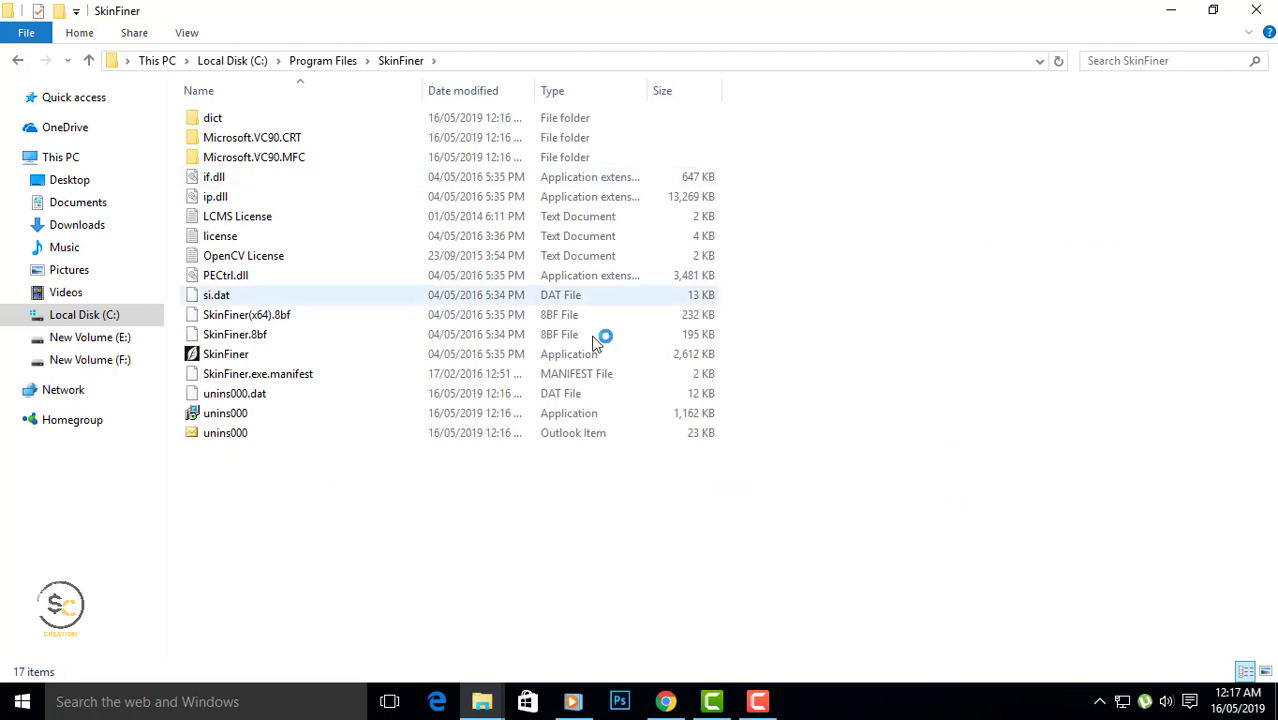
- Paste PECtrl.dll over the installed copy with administrator permission, then refresh the folder
{"action": "key", "text": "ctrl+v"}
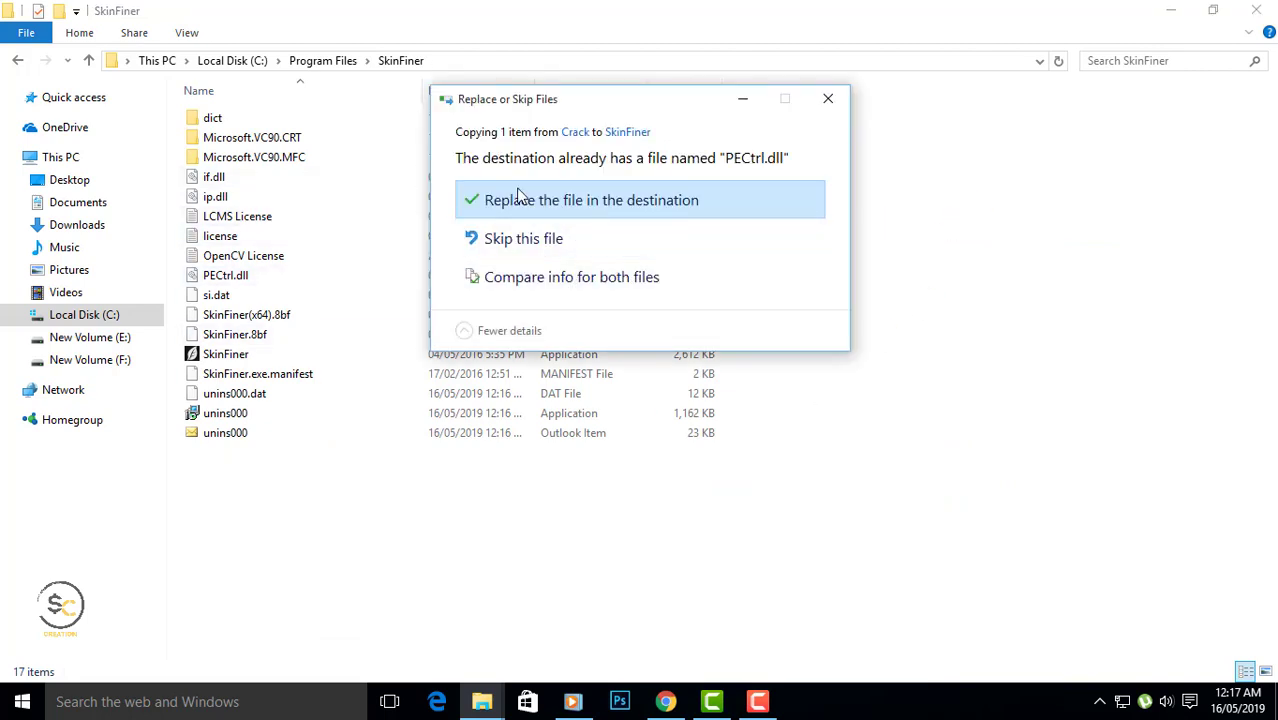
{"action": "left_click", "coordinate": [590, 205]}
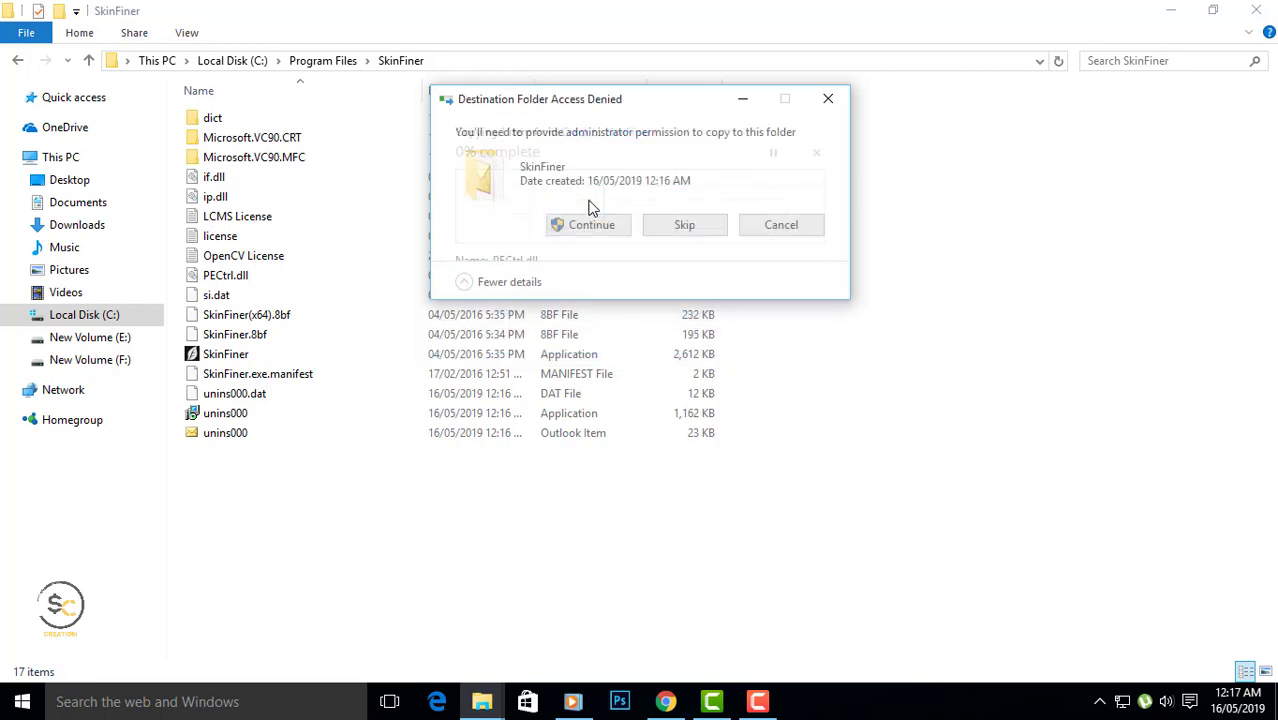
{"action": "left_click", "coordinate": [604, 236]}
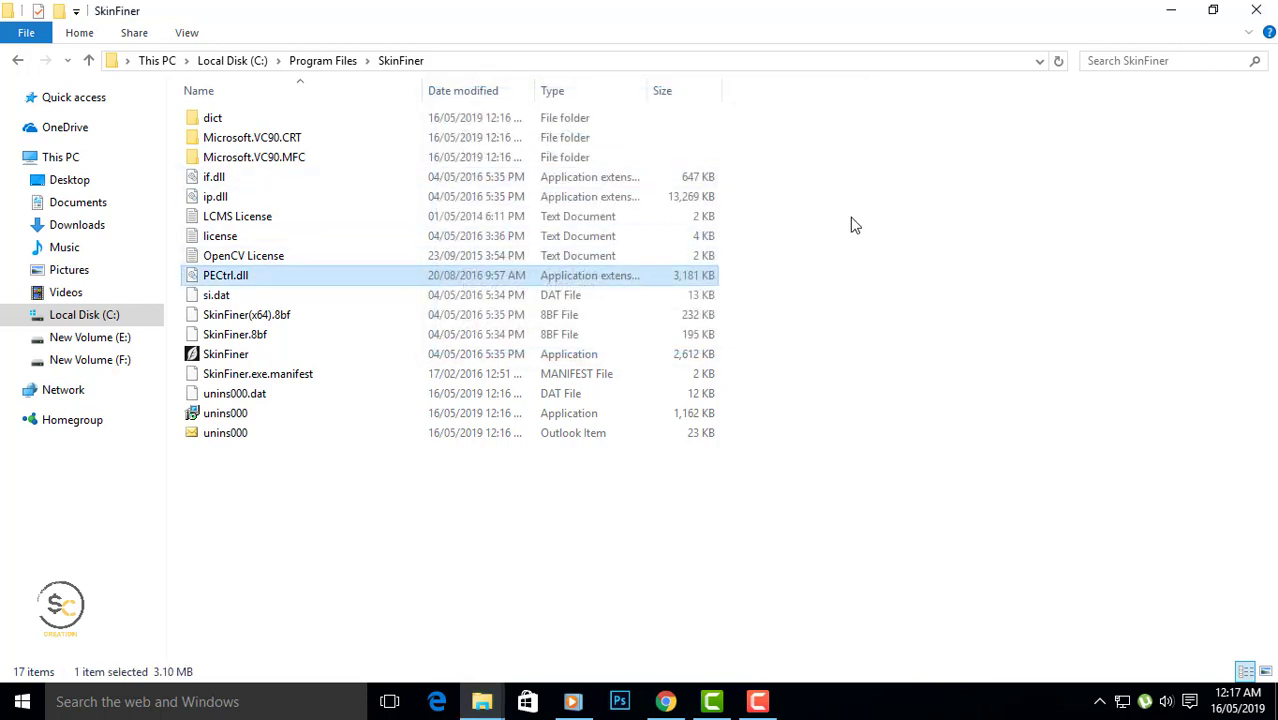
{"action": "right_click", "coordinate": [850, 219]}
{"action": "left_click", "coordinate": [902, 293]}
- Minimise File Explorer and refresh the desktop
{"action": "left_click", "coordinate": [1171, 10]}
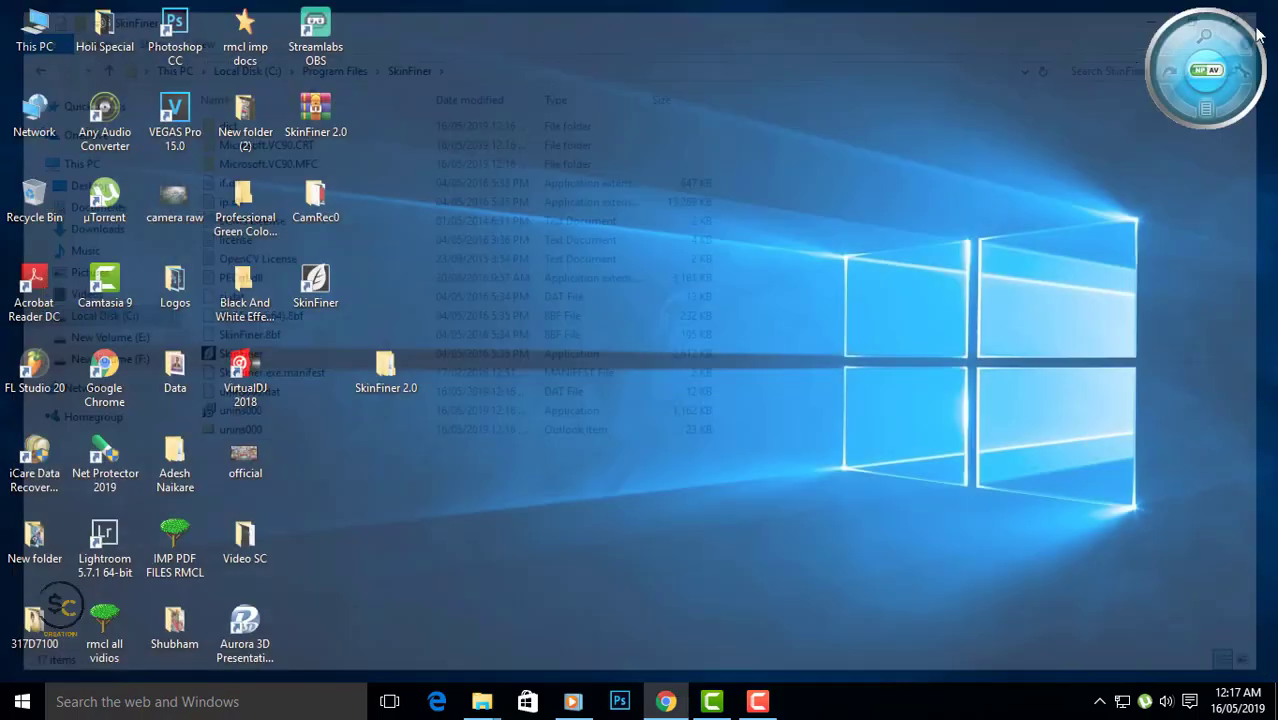
{"action": "right_click", "coordinate": [634, 152]}
{"action": "left_click", "coordinate": [687, 216]}
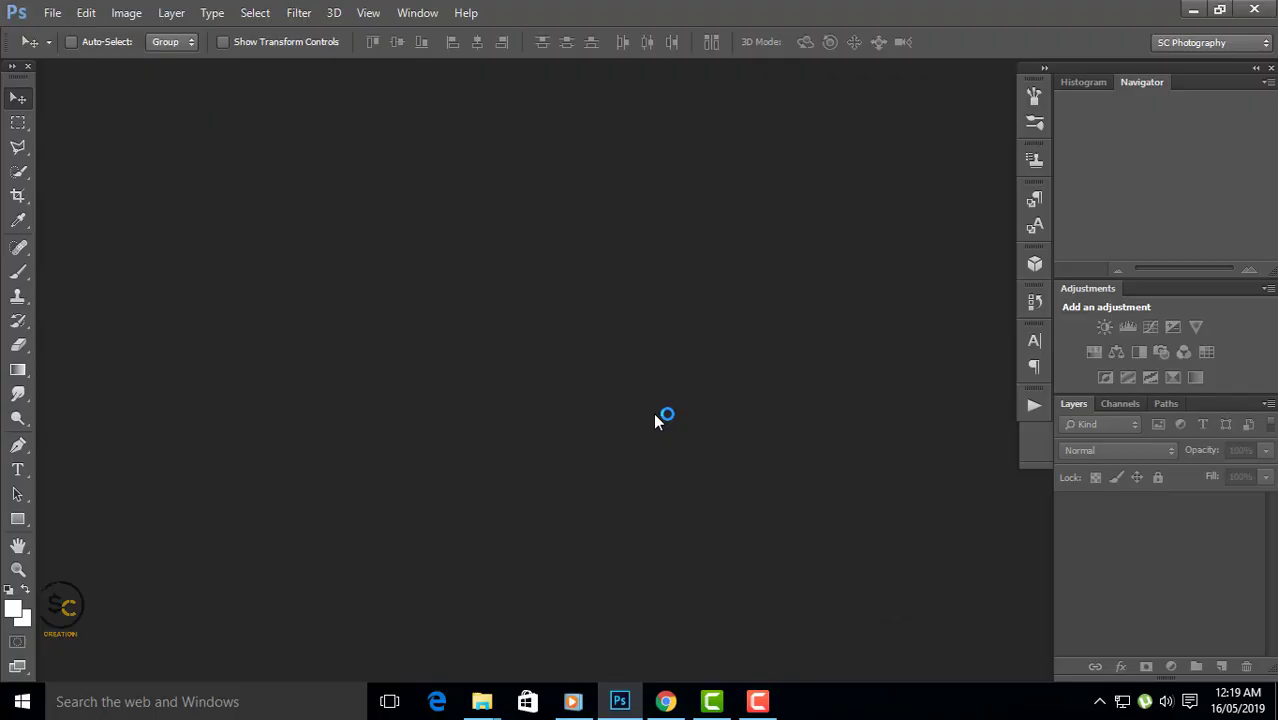
- Open DSC_0498.JPG from the 11-4-2019 AK folder in Photoshop
{"action": "double_click", "coordinate": [552, 282]}
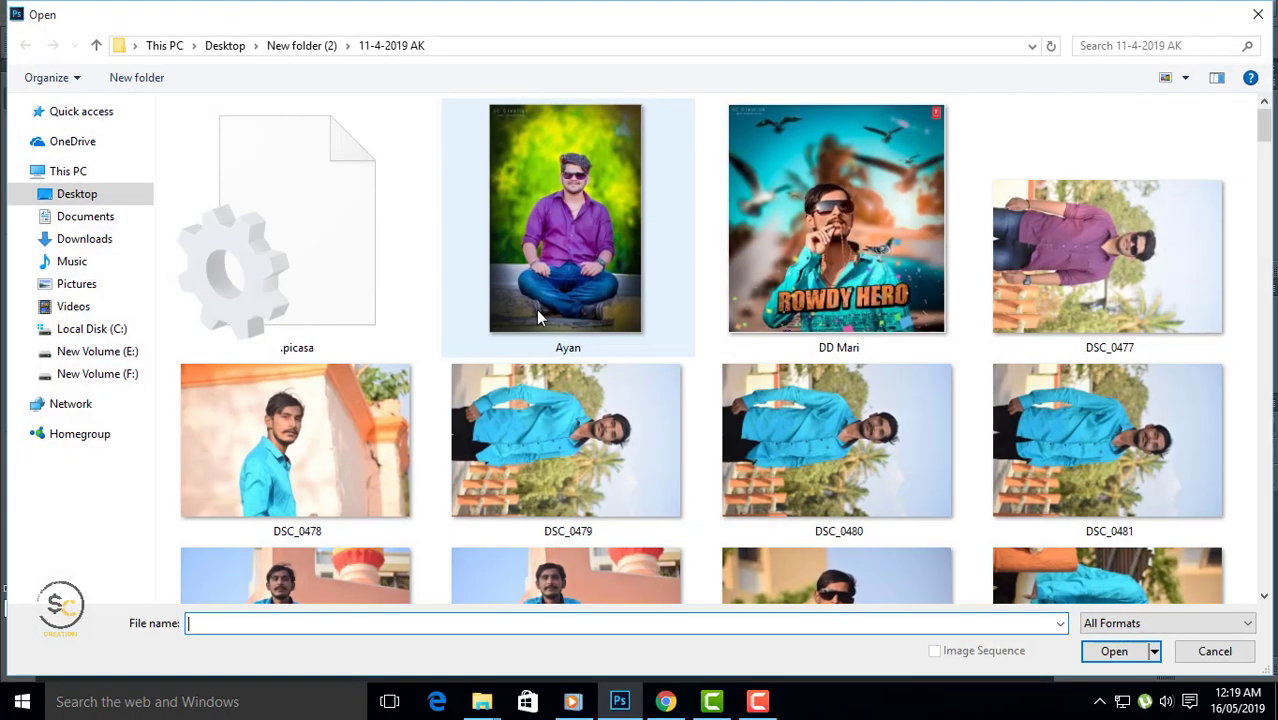
{"action": "left_click", "coordinate": [755, 351]}
{"action": "scroll", "coordinate": [755, 351], "scroll_direction": "down", "scroll_amount": 4}
{"action": "scroll", "coordinate": [755, 351], "scroll_direction": "down", "scroll_amount": 5}
{"action": "scroll", "coordinate": [755, 351], "scroll_direction": "down", "scroll_amount": 3}
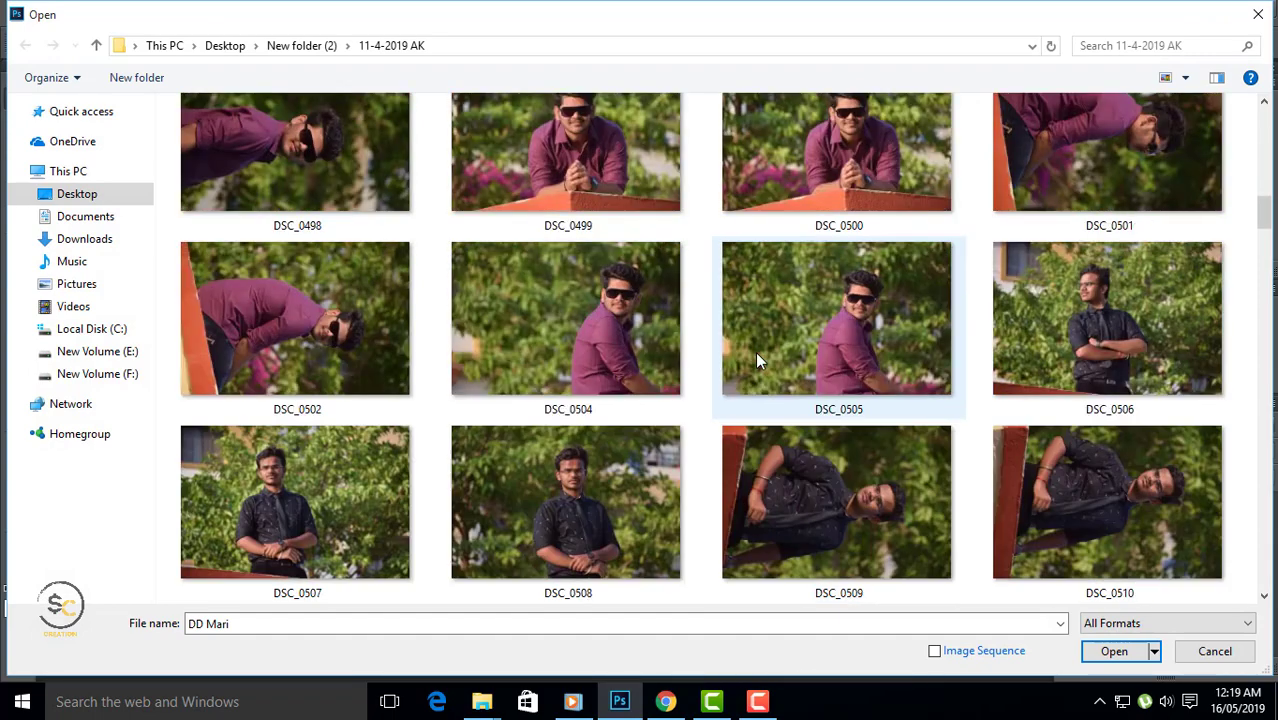
{"action": "scroll", "coordinate": [755, 351], "scroll_direction": "up", "scroll_amount": 2}
{"action": "scroll", "coordinate": [755, 351], "scroll_direction": "down", "scroll_amount": 1}
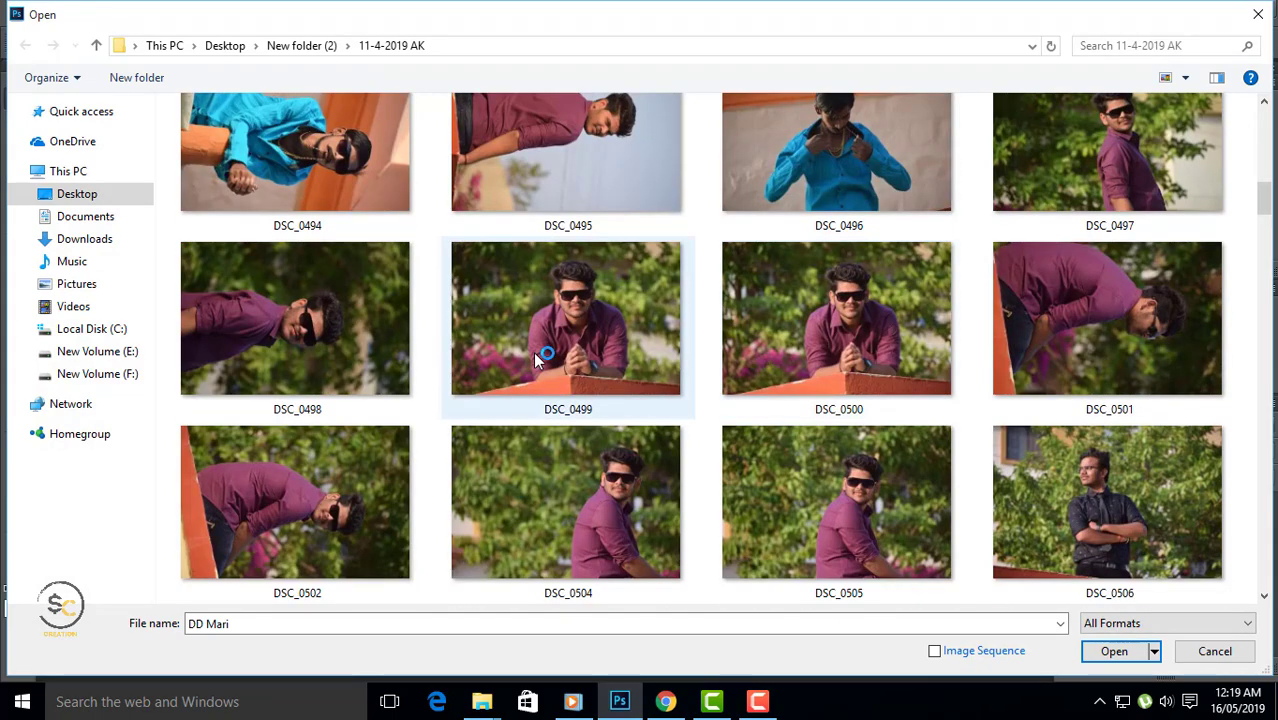
{"action": "scroll", "coordinate": [500, 355], "scroll_direction": "down", "scroll_amount": 5}
{"action": "scroll", "coordinate": [420, 300], "scroll_direction": "up", "scroll_amount": 3}
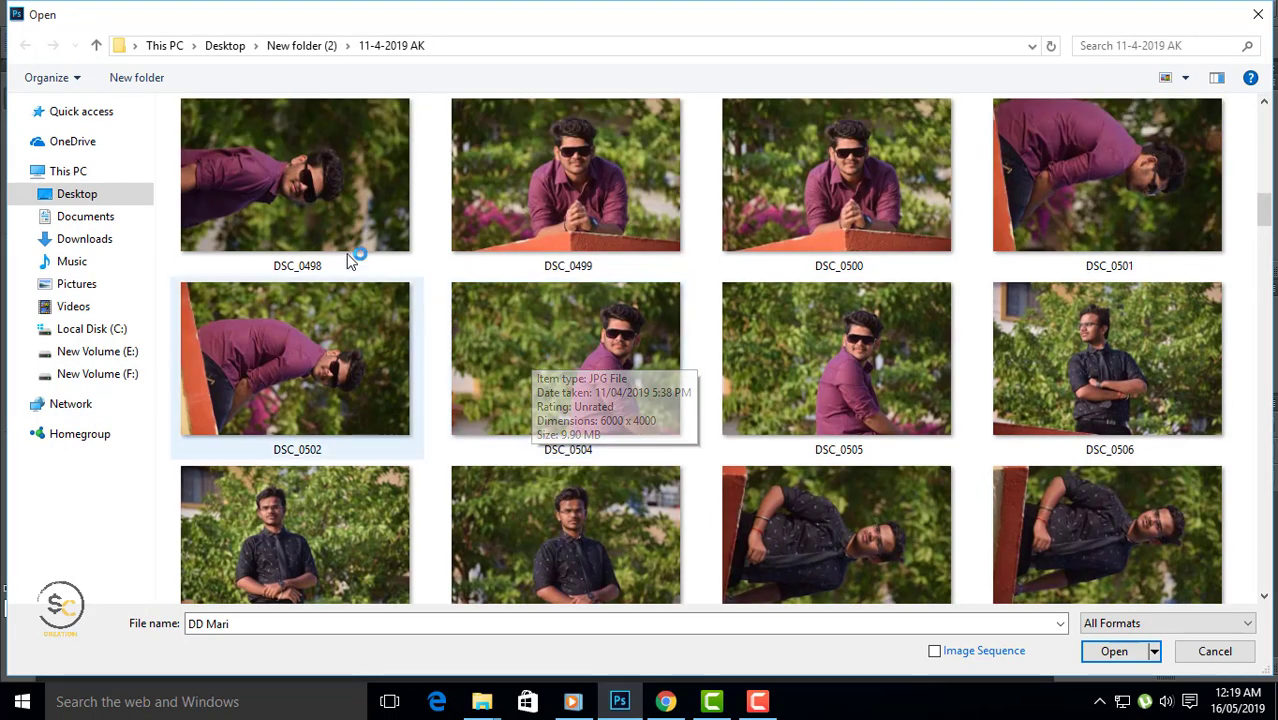
{"action": "left_click", "coordinate": [330, 218]}
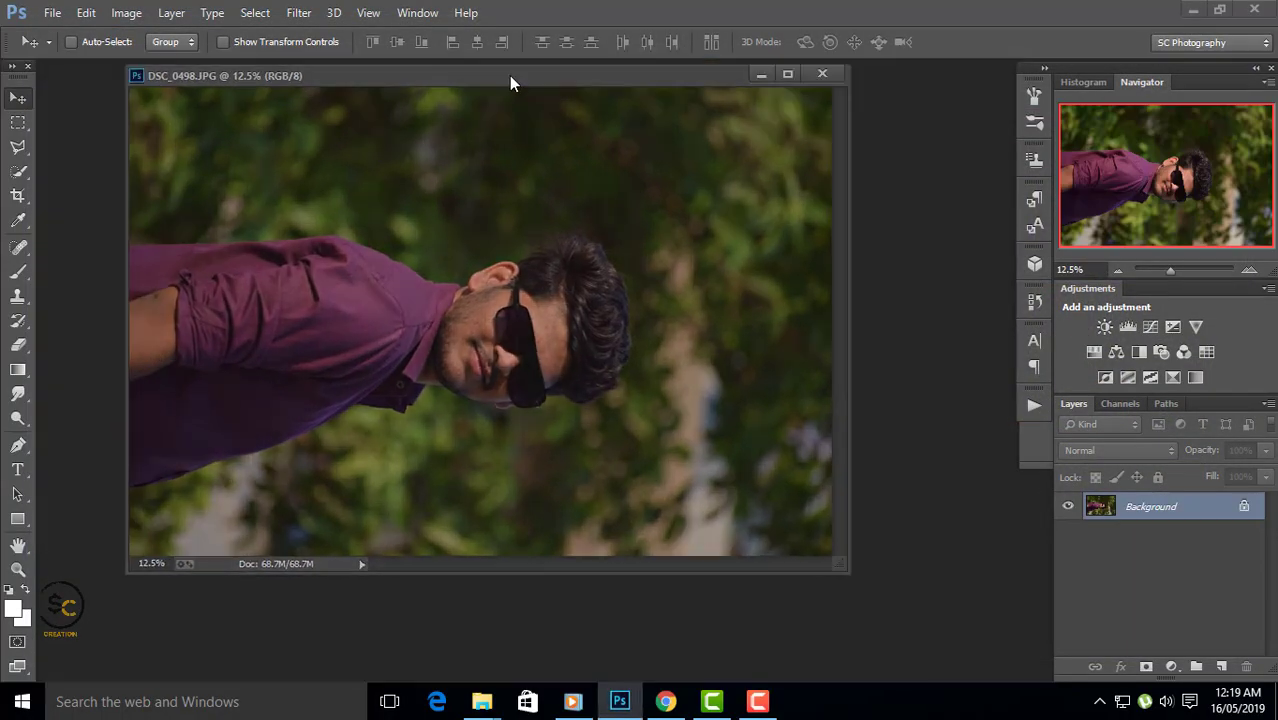
- Rotate DSC_0498 90° counter-clockwise to portrait and dock its window as a tab
{"action": "left_click", "coordinate": [86, 13]}
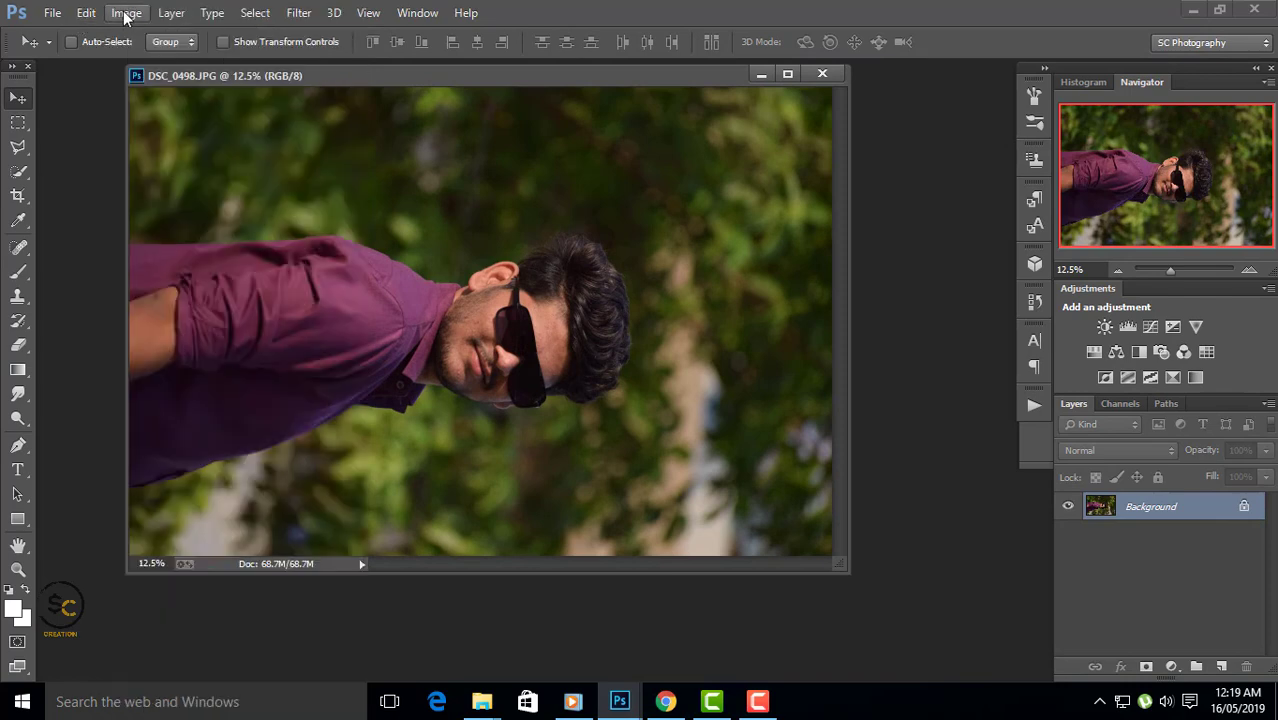
{"action": "left_click", "coordinate": [126, 13]}
{"action": "mouse_move", "coordinate": [154, 61]}
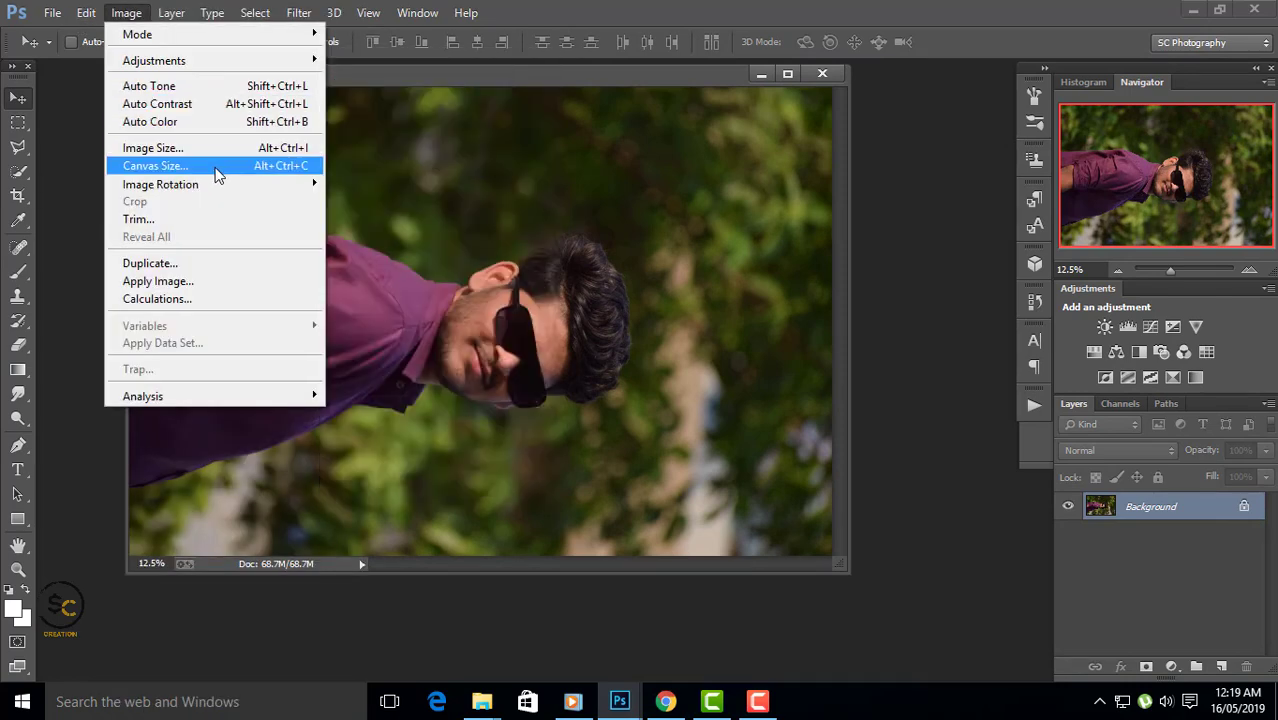
{"action": "left_click", "coordinate": [393, 220]}
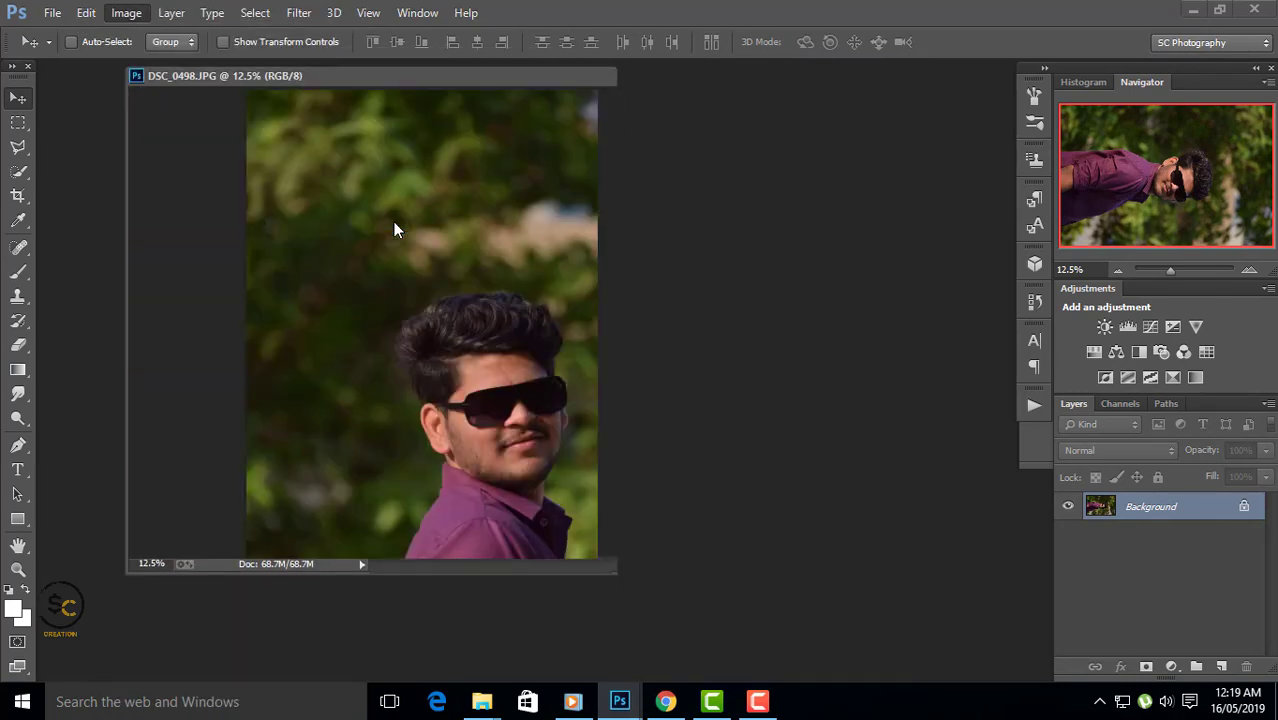
{"action": "mouse_move", "coordinate": [446, 78]}
{"action": "left_mouse_down"}
{"action": "mouse_move", "coordinate": [530, 83]}
{"action": "mouse_move", "coordinate": [538, 69]}
{"action": "left_mouse_up"}
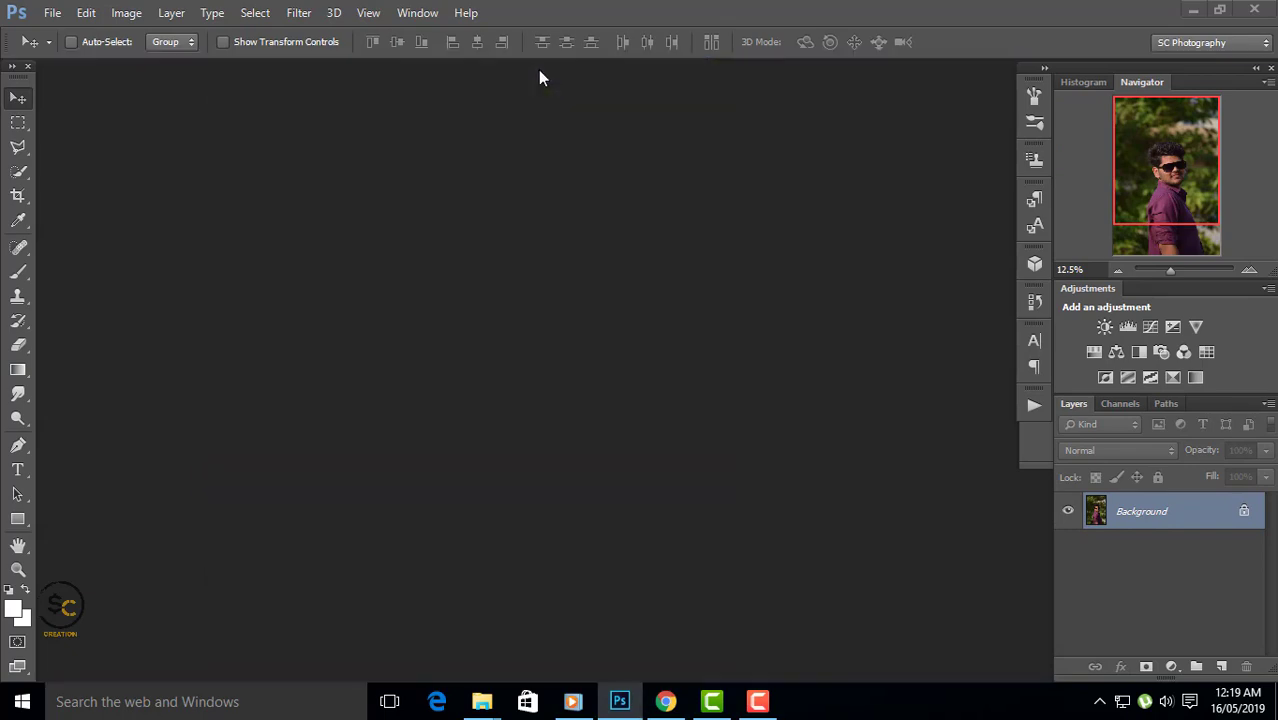
{"action": "scroll", "coordinate": [557, 197], "scroll_direction": "down", "scroll_amount": 1}
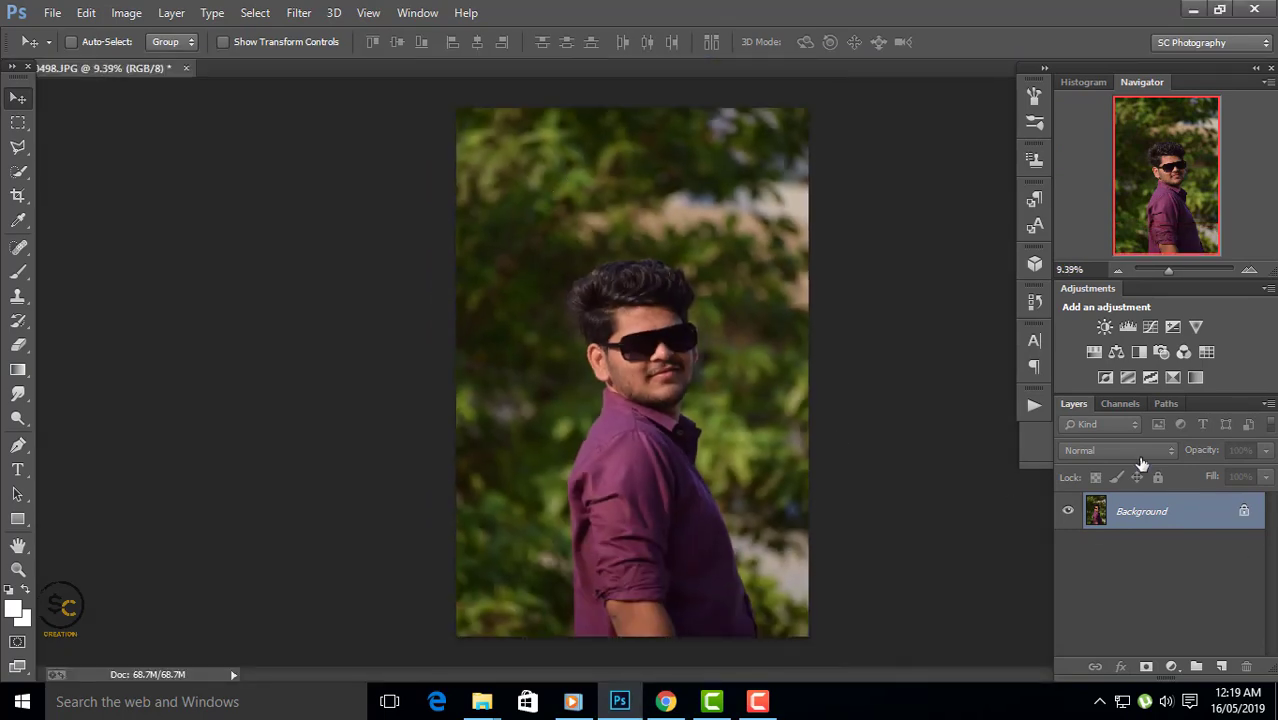
- Launch the SkinFiner 2.0 filter from the Filter menu on the portrait's Layer 0
{"action": "left_click", "coordinate": [260, 12]}
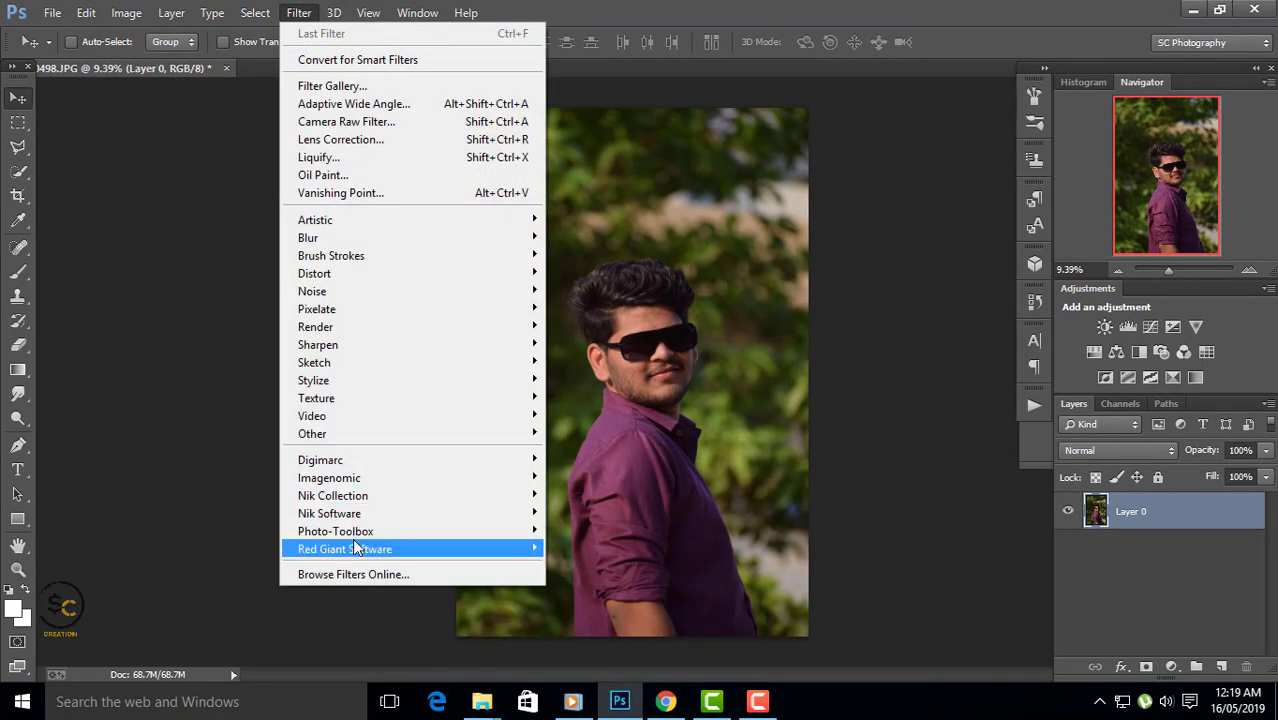
{"action": "mouse_move", "coordinate": [336, 531]}
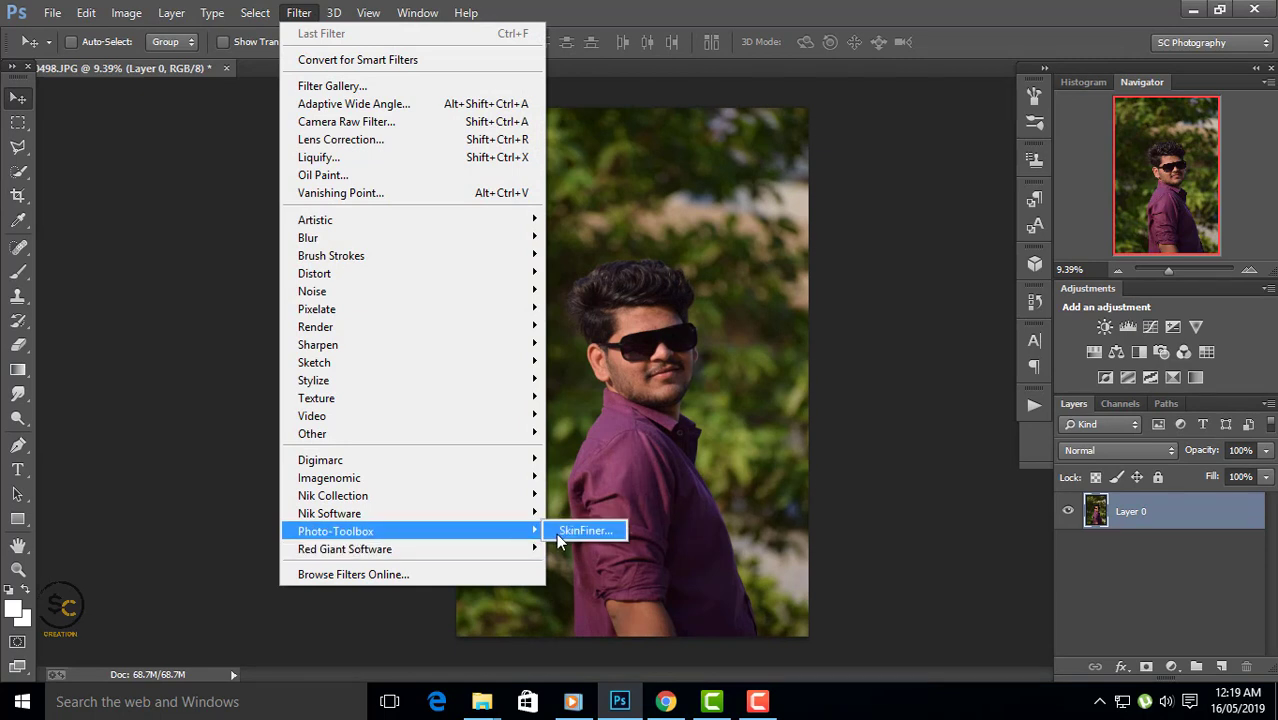
{"action": "left_click", "coordinate": [580, 532]}
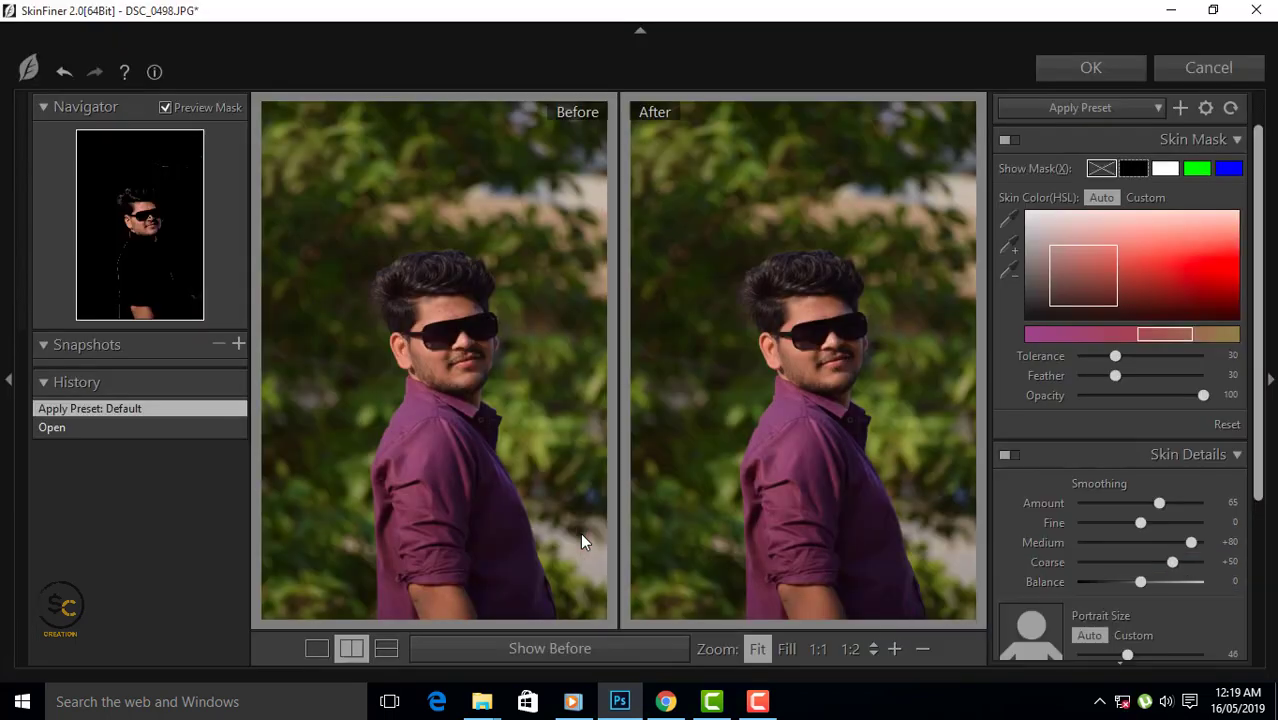
- Set SkinFiner Skin Tone to Shadow +55, Highlight +41, Brightness +25, Contrast +24 and Hue +9
{"action": "scroll", "coordinate": [1199, 456], "scroll_direction": "down", "scroll_amount": 5}
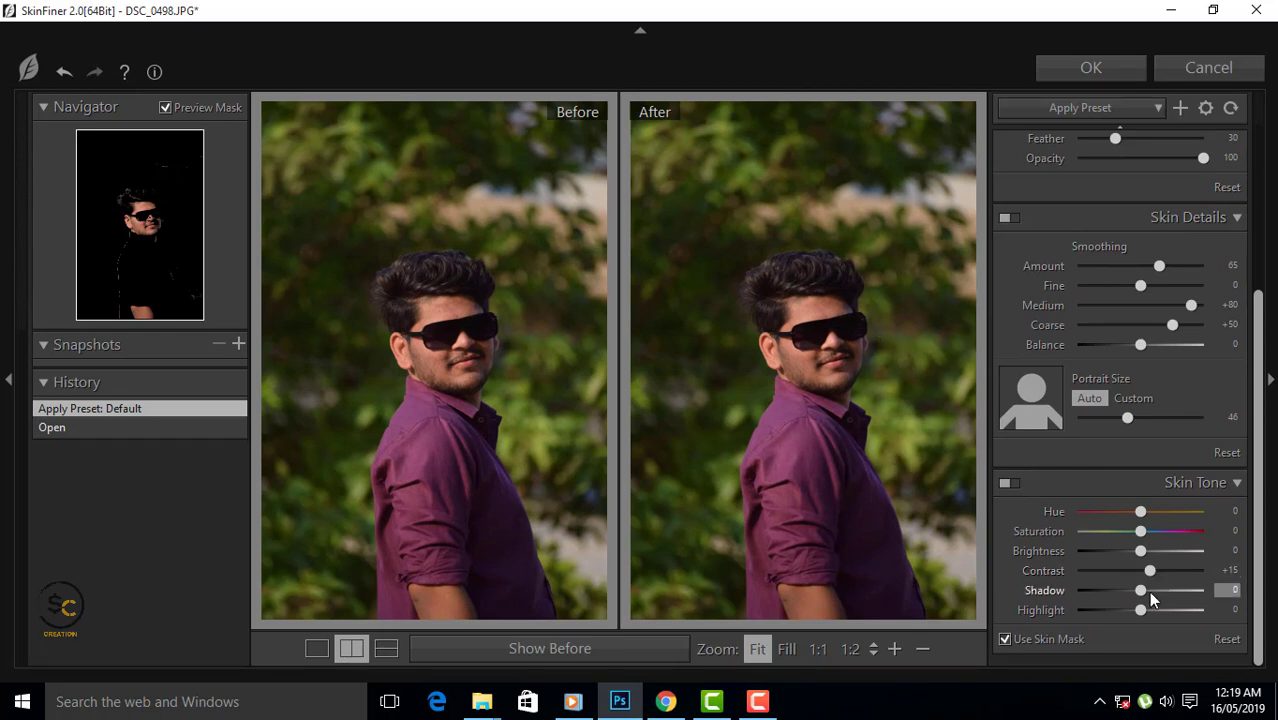
{"action": "mouse_move", "coordinate": [1146, 591]}
{"action": "left_mouse_down"}
{"action": "mouse_move", "coordinate": [1178, 594]}
{"action": "mouse_move", "coordinate": [1154, 609]}
{"action": "left_mouse_up"}
{"action": "mouse_move", "coordinate": [1148, 555]}
{"action": "left_mouse_down"}
{"action": "mouse_move", "coordinate": [1090, 587]}
{"action": "mouse_move", "coordinate": [1147, 580]}
{"action": "left_mouse_up"}
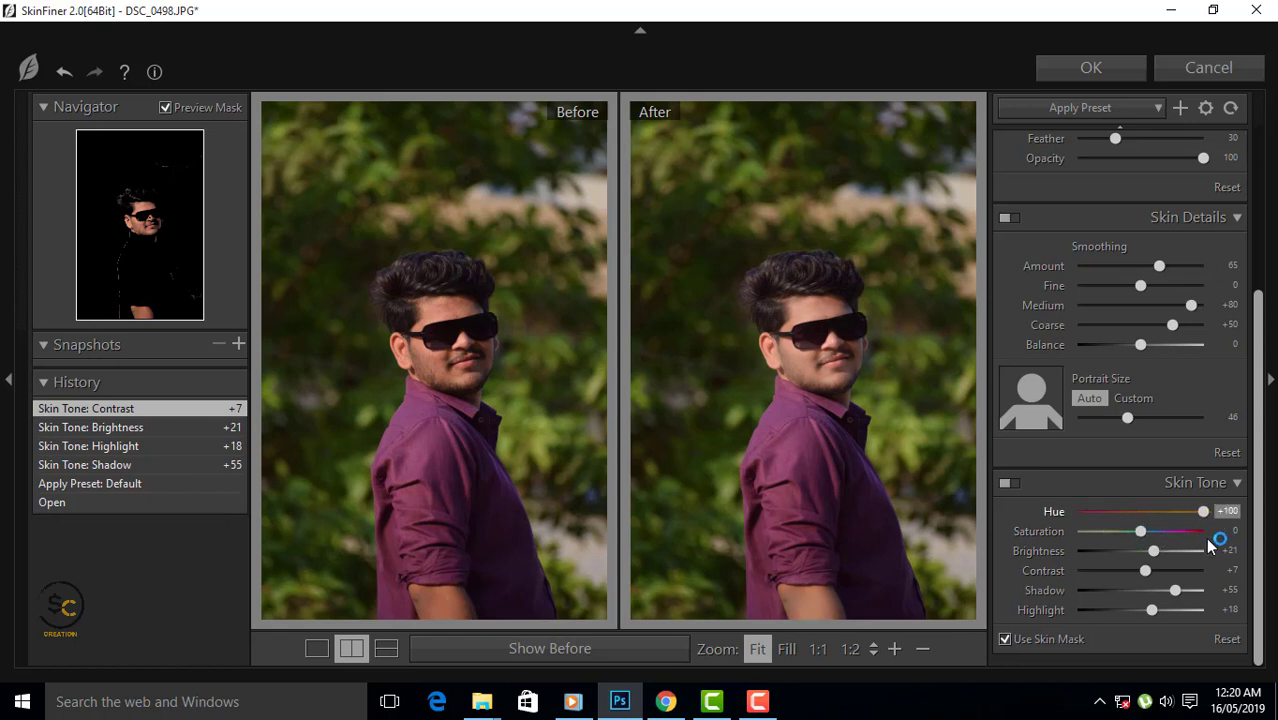
{"action": "mouse_move", "coordinate": [1205, 540]}
{"action": "left_mouse_down"}
{"action": "mouse_move", "coordinate": [1152, 550]}
{"action": "mouse_move", "coordinate": [1173, 555]}
{"action": "mouse_move", "coordinate": [1157, 547]}
{"action": "mouse_move", "coordinate": [1165, 614]}
{"action": "left_mouse_up"}
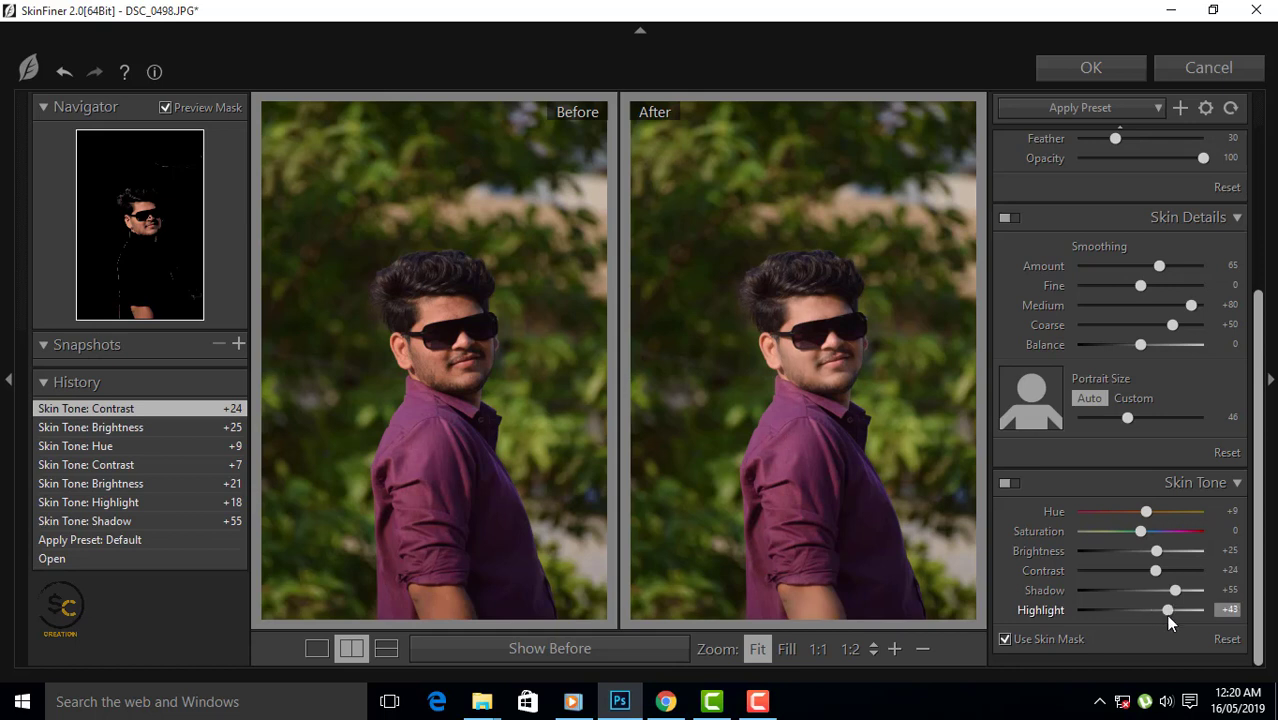
{"action": "scroll", "coordinate": [1186, 416], "scroll_direction": "up", "scroll_amount": 3}
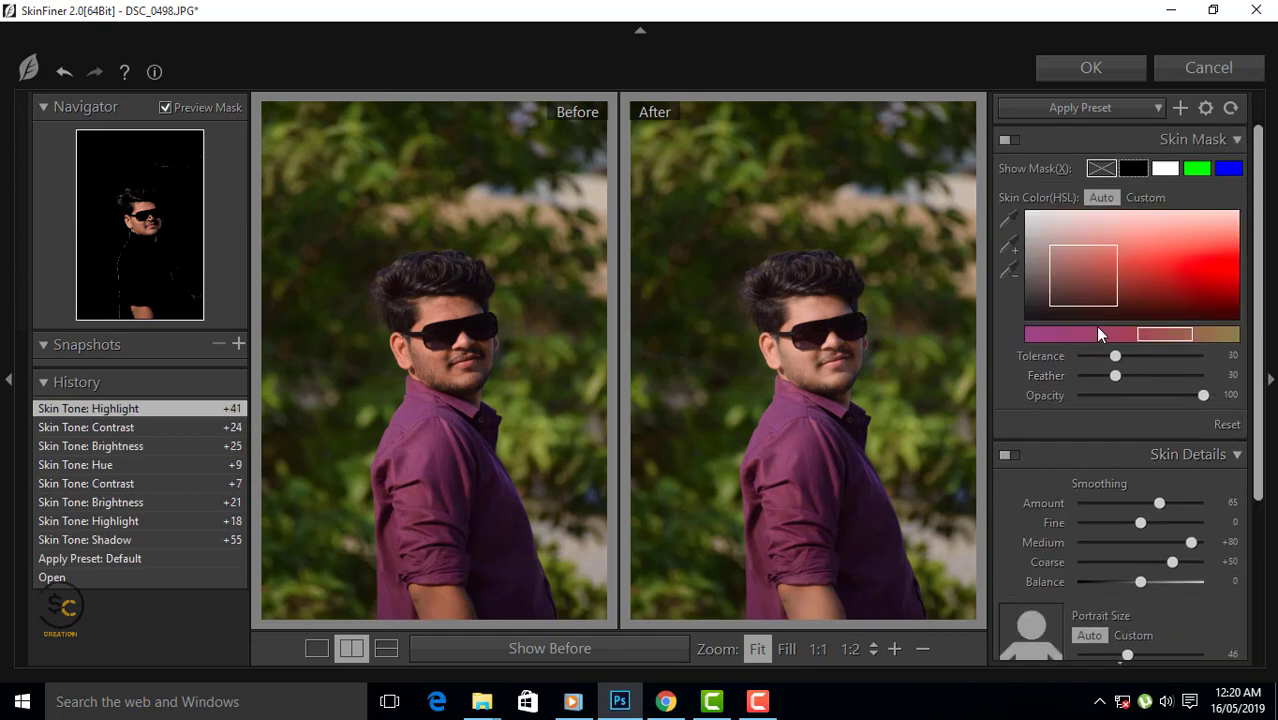
- Use a custom skin colour, set smoothing to Fine +10, Amount 72, Coarse +65, and apply the filter
{"action": "left_click_drag", "start_coordinate": [1086, 286], "coordinate": [1084, 284]}
{"action": "left_click_drag", "start_coordinate": [1140, 522], "coordinate": [1169, 505]}
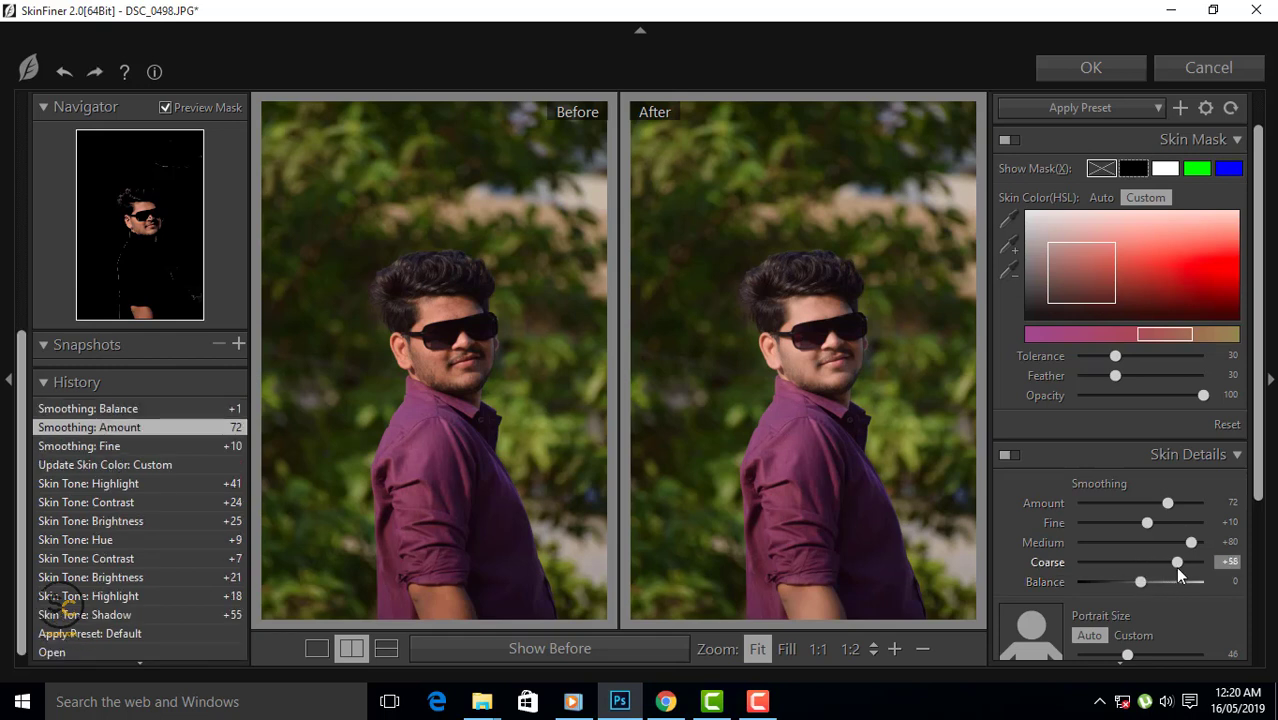
{"action": "left_click_drag", "start_coordinate": [1178, 566], "coordinate": [1186, 566]}
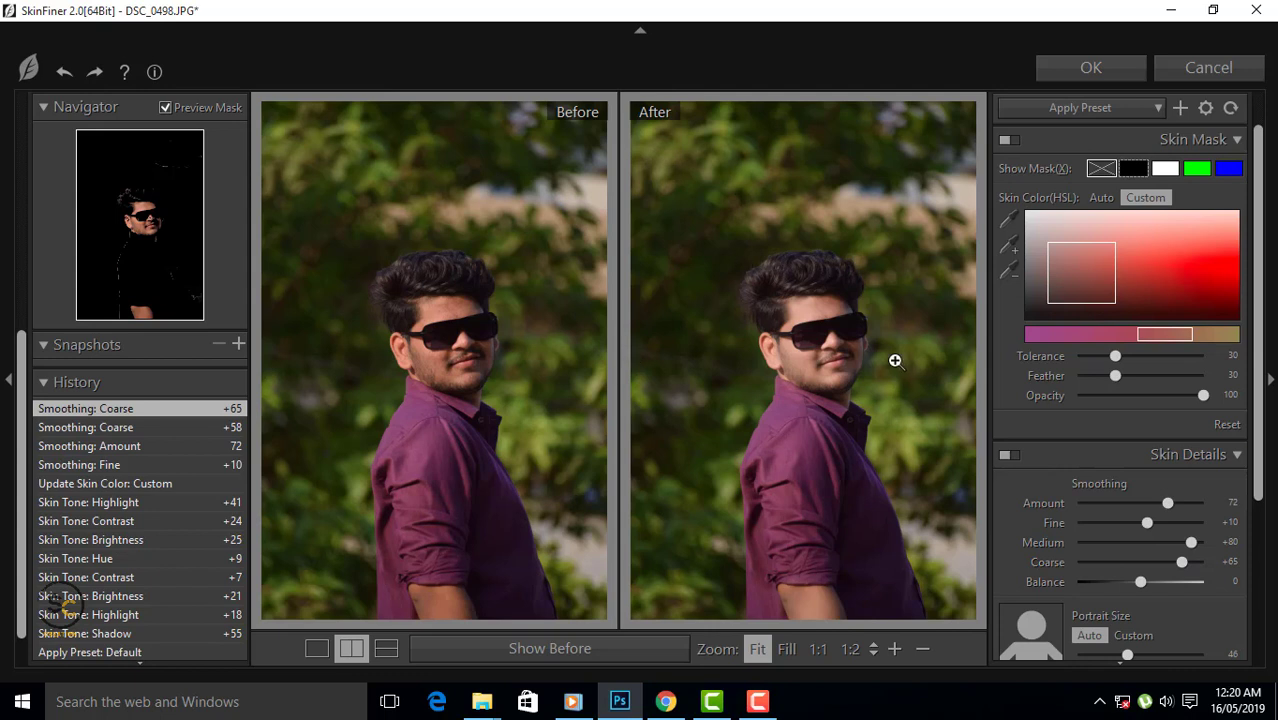
{"action": "left_click", "coordinate": [1082, 64]}
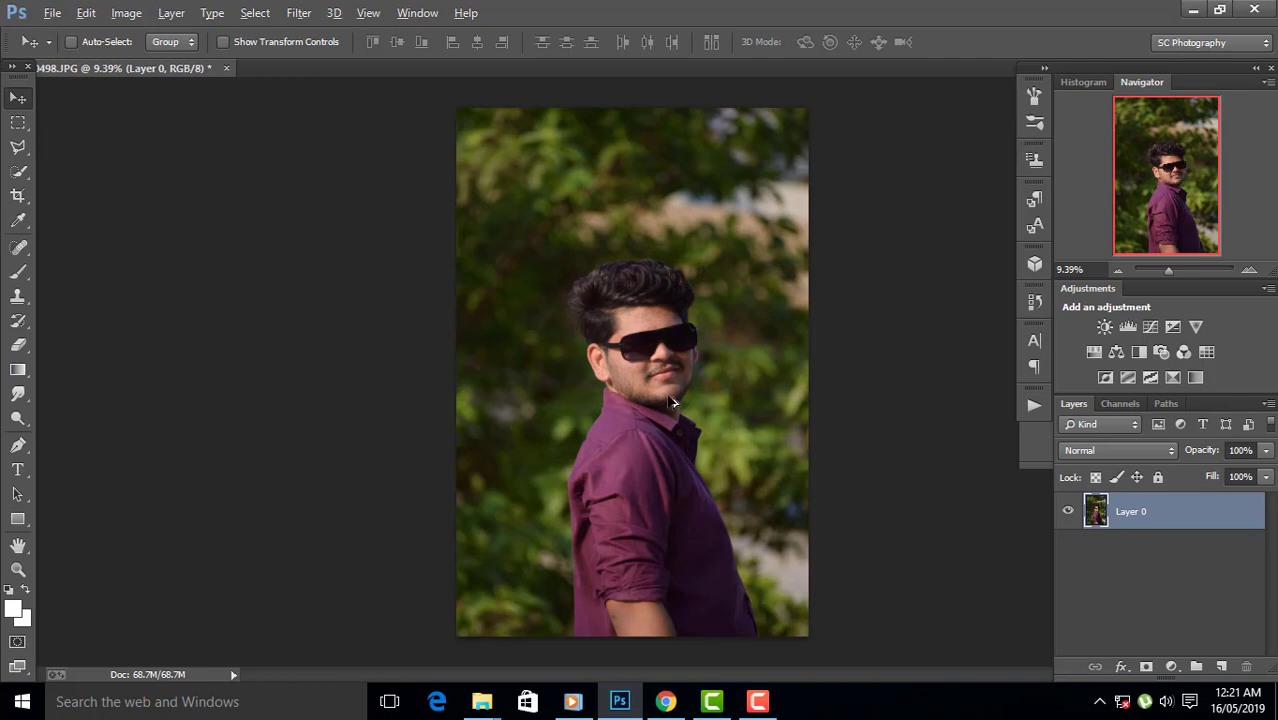
{"action": "scroll", "coordinate": [678, 400], "scroll_direction": "up", "scroll_amount": 2}
{"action": "scroll", "coordinate": [678, 397], "scroll_direction": "up", "scroll_amount": 2}
{"action": "key", "text": "ctrl+z"}
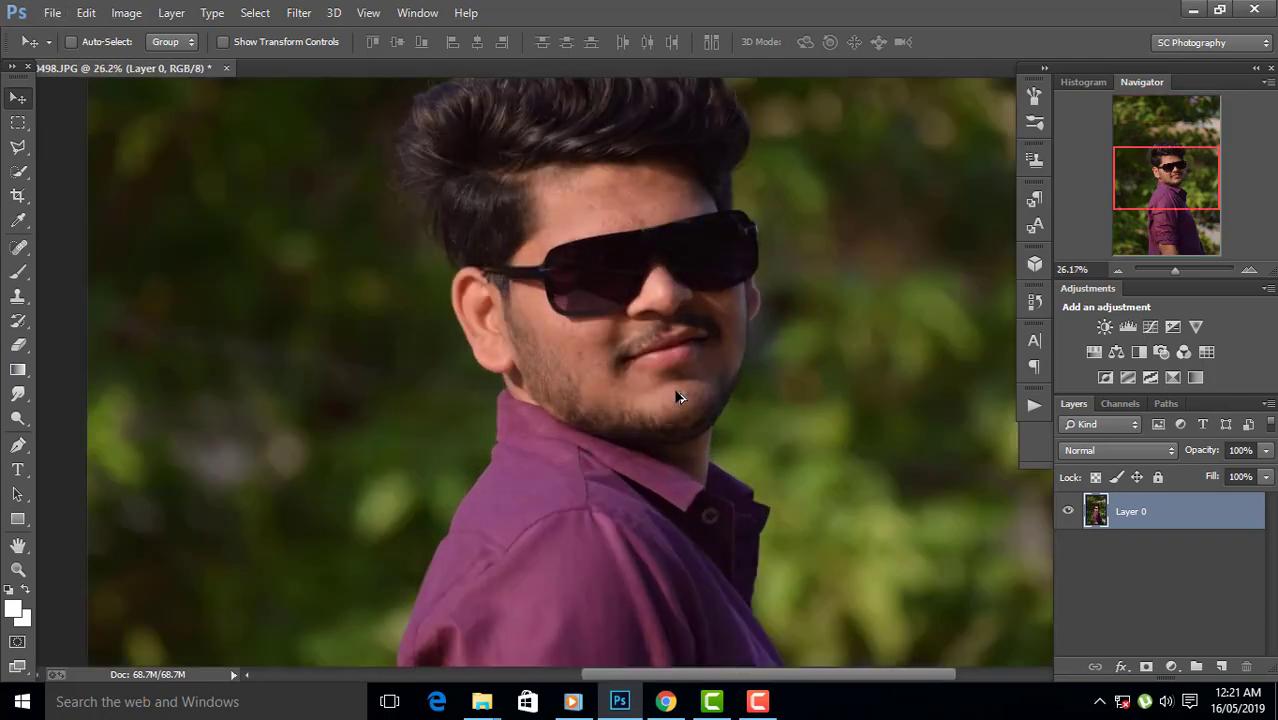
{"action": "key", "text": "ctrl+z"}
{"action": "key", "text": "ctrl+z"}
{"action": "key", "text": "ctrl+z"}
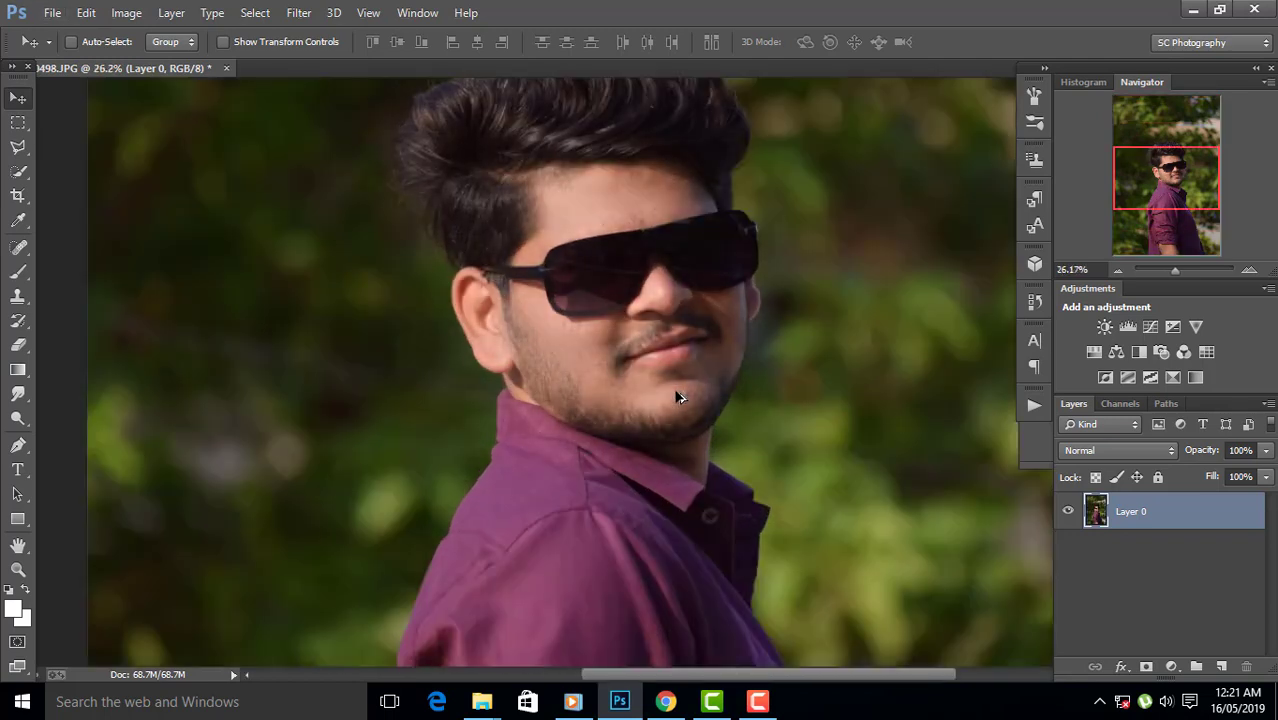
- Select the Dodge tool for lightening skin areas
{"action": "left_click", "coordinate": [18, 419]}
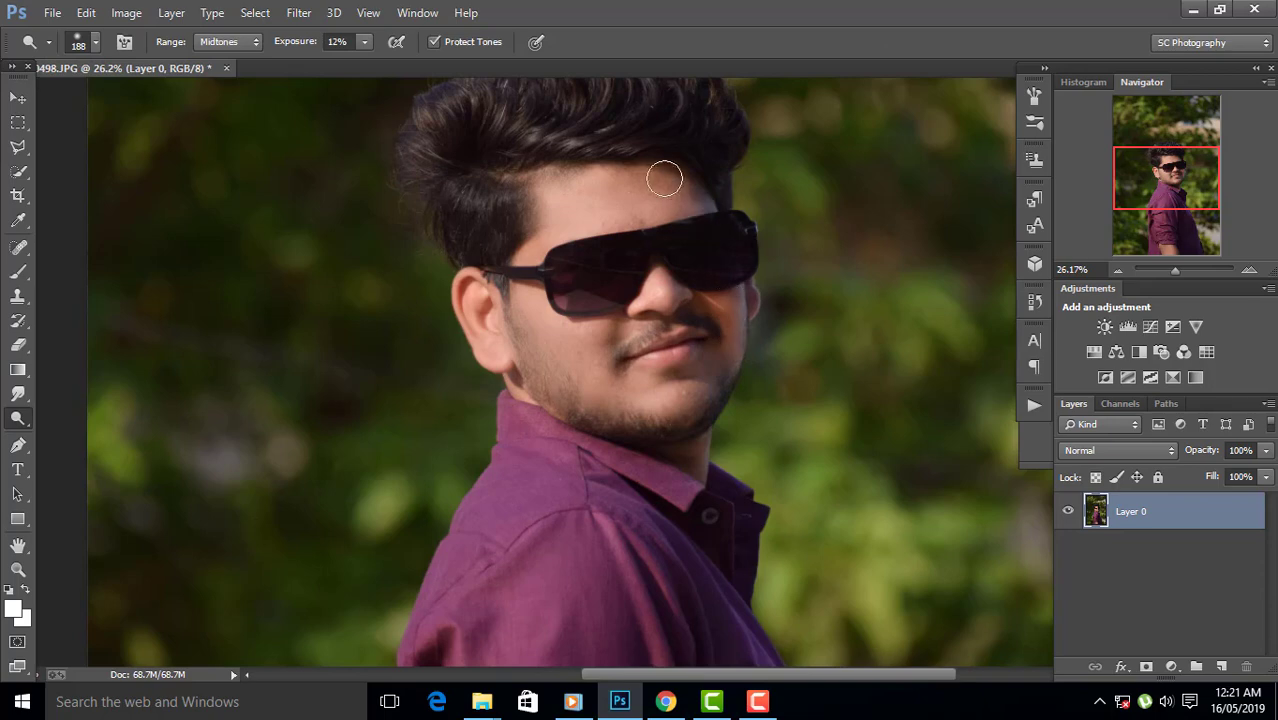
{"action": "scroll", "coordinate": [737, 372], "scroll_direction": "down", "scroll_amount": 2}
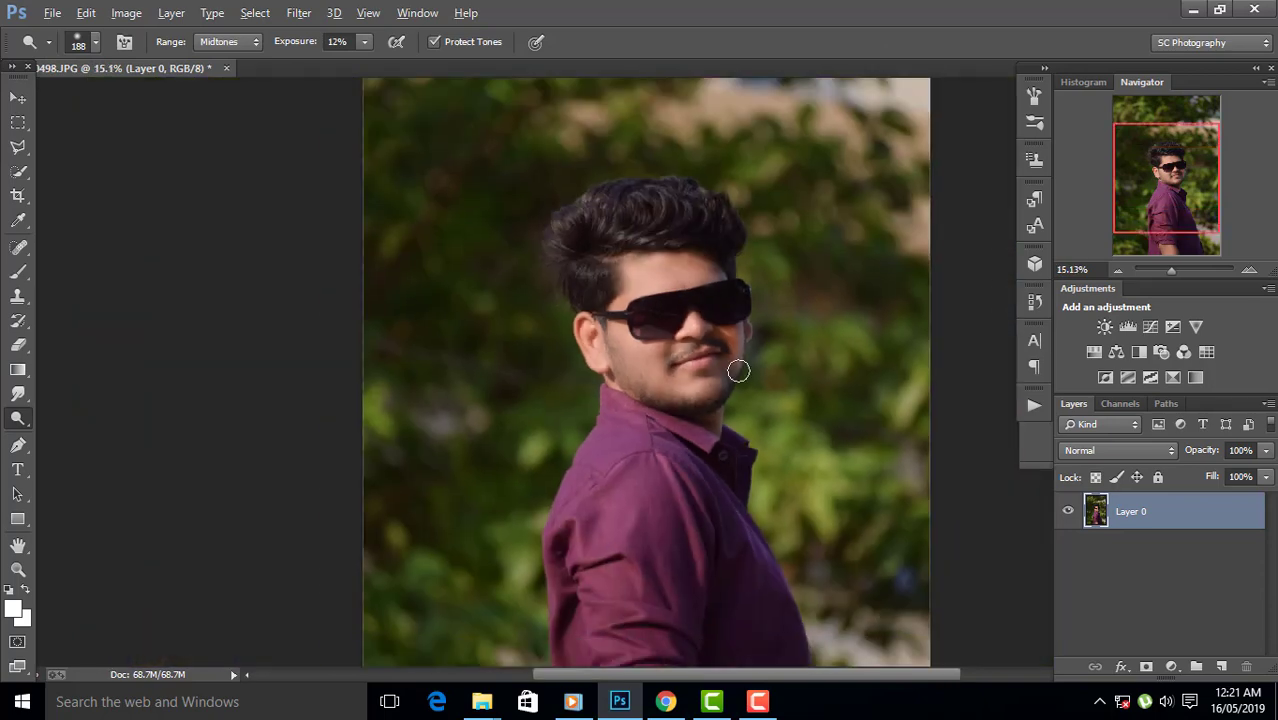
{"action": "scroll", "coordinate": [722, 374], "scroll_direction": "up", "scroll_amount": 2}
{"action": "scroll", "coordinate": [682, 363], "scroll_direction": "up", "scroll_amount": 1}
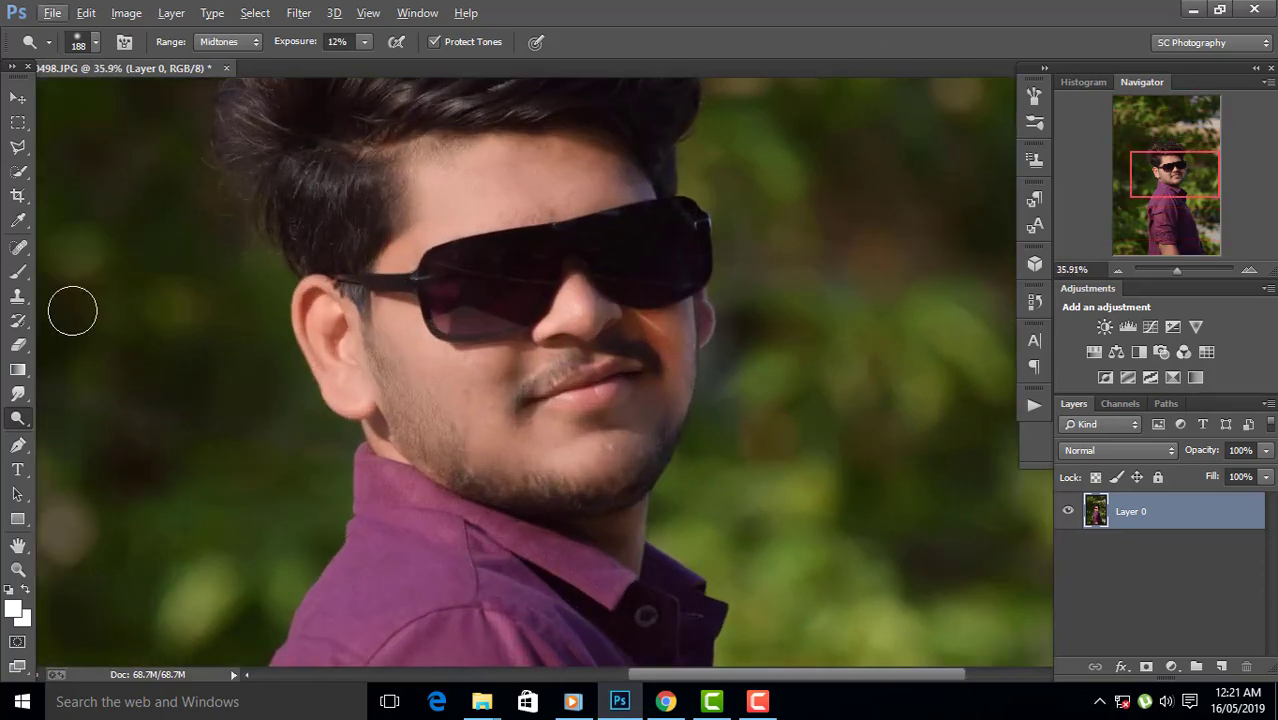
- Load a sampled skin tone into the Mixer Brush and blend the cheek beside the sunglasses
{"action": "left_click", "coordinate": [17, 274]}
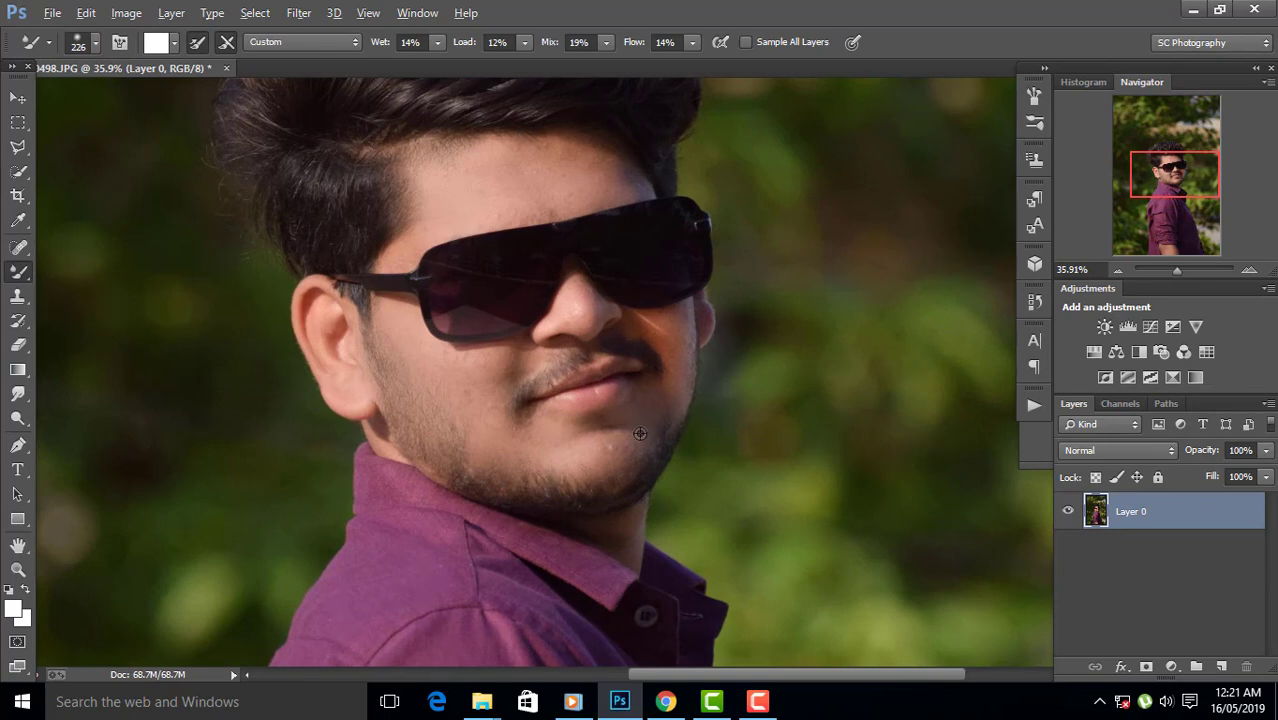
{"action": "left_click", "coordinate": [562, 453], "text": "alt"}
{"action": "left_click_drag", "start_coordinate": [676, 322], "coordinate": [688, 318]}
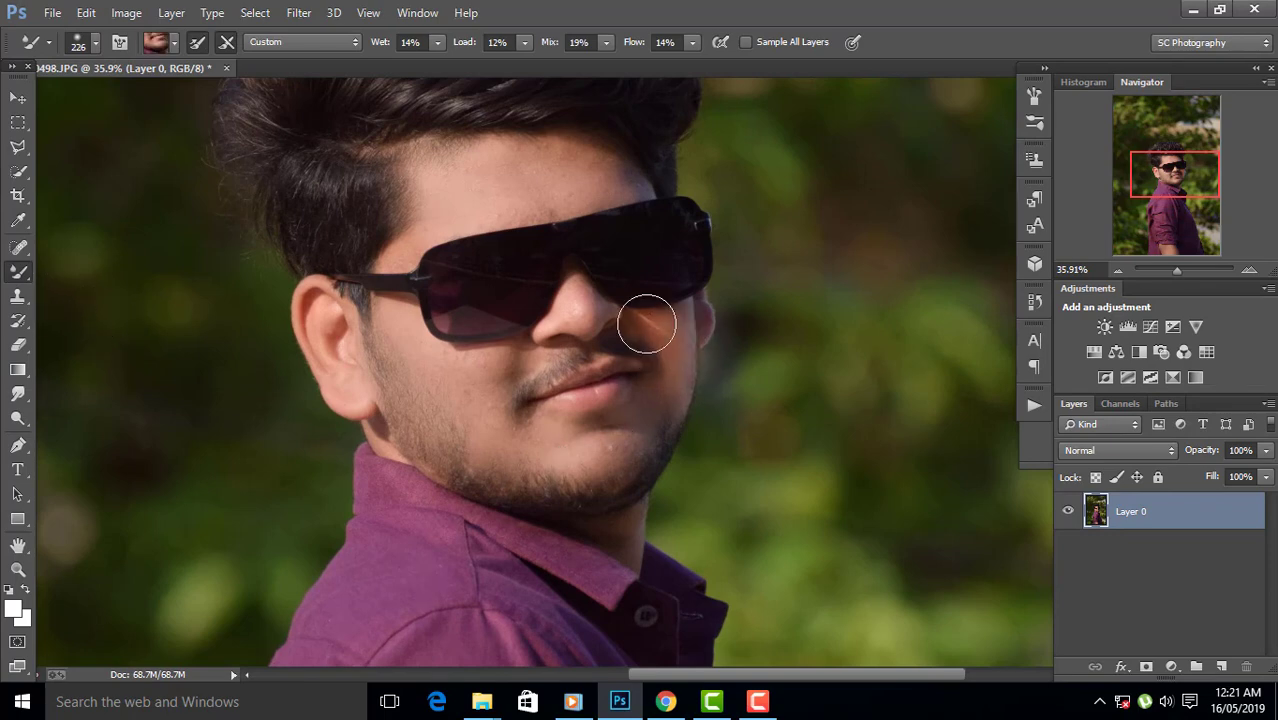
{"action": "scroll", "coordinate": [816, 357], "scroll_direction": "down", "scroll_amount": 2}
{"action": "scroll", "coordinate": [816, 357], "scroll_direction": "down", "scroll_amount": 1}
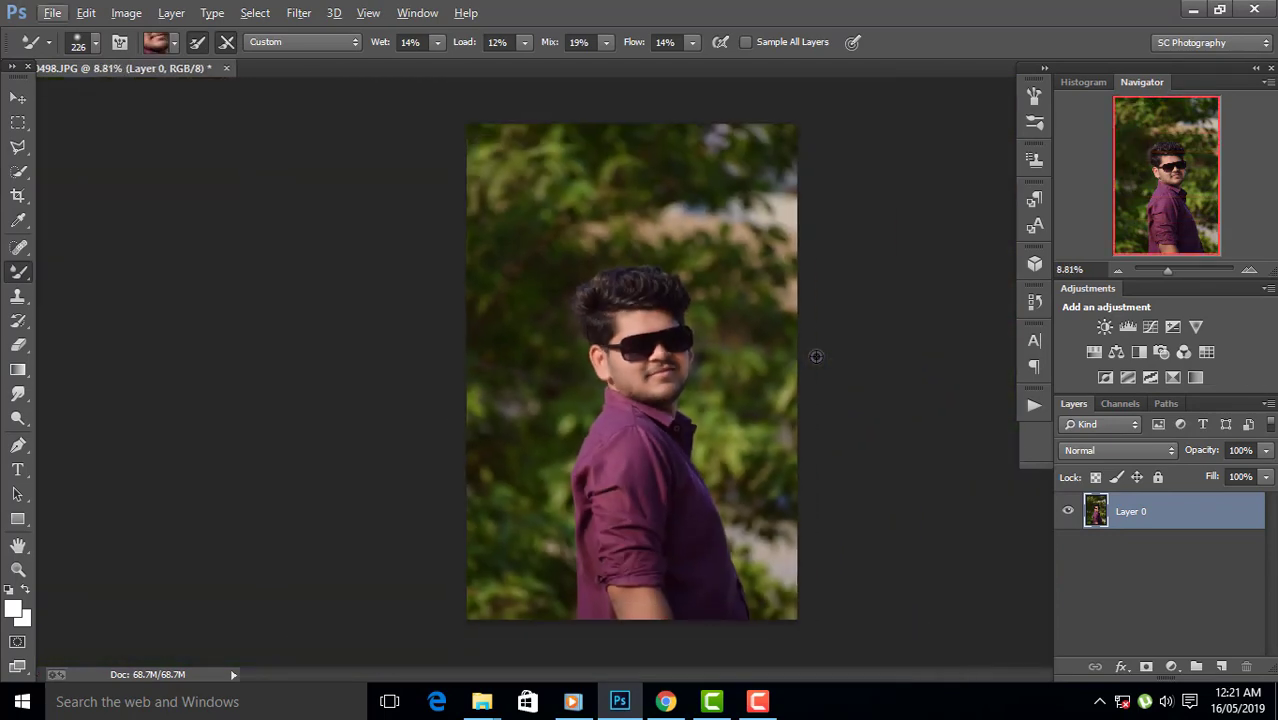